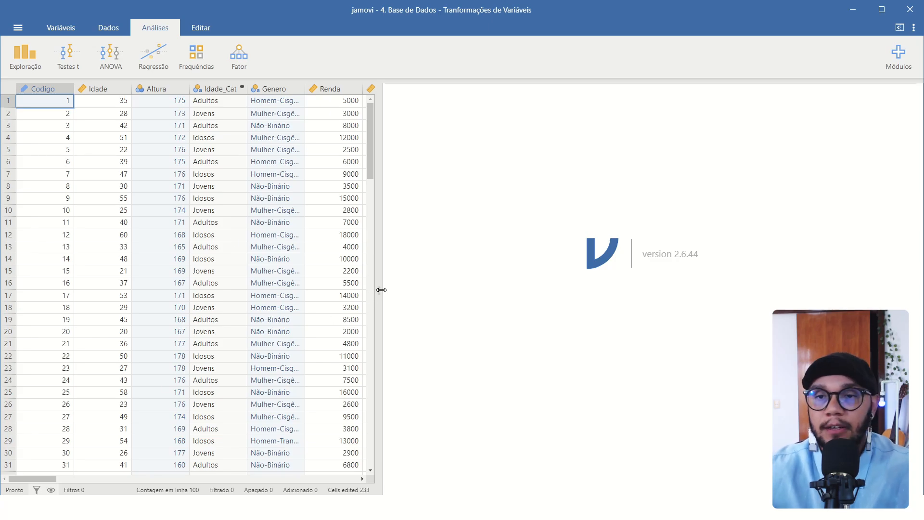
# Step: Create a descriptive statistics analysis (Estatística Descritiva) for the variables Altura and Renda
pyautogui.moveTo(381, 290); pyautogui.dragTo(414, 305)
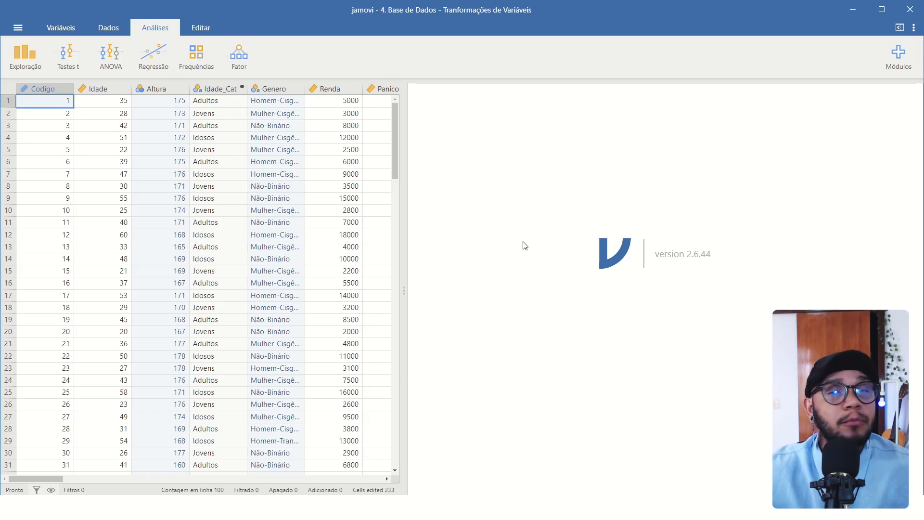
pyautogui.click(22, 60)
pyautogui.click(49, 88)
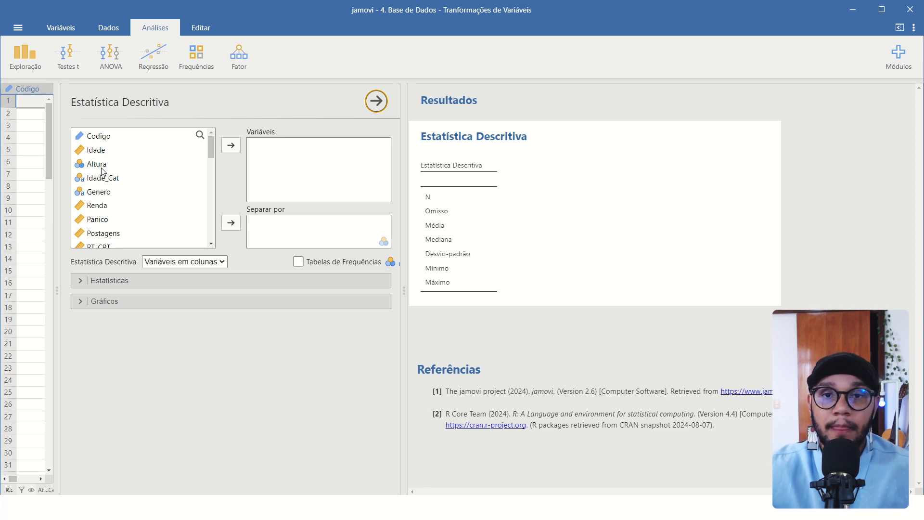
pyautogui.moveTo(100, 166); pyautogui.dragTo(279, 154)
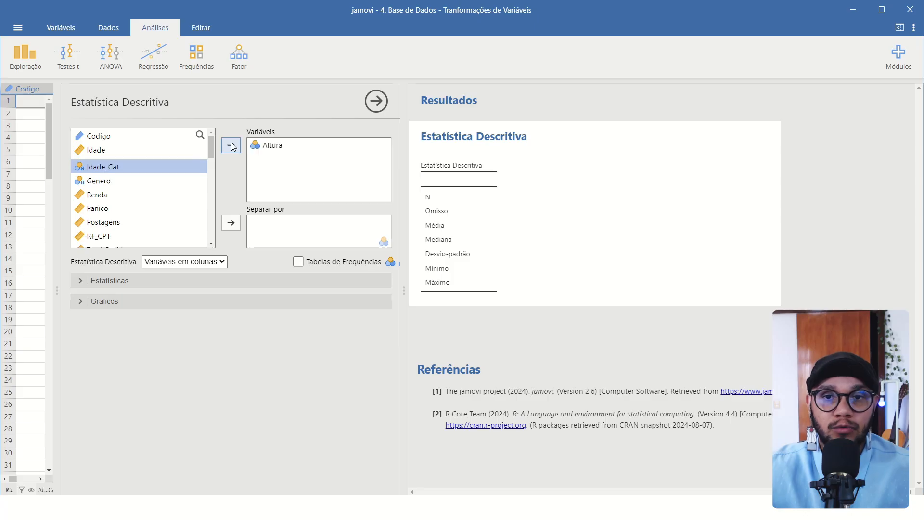
pyautogui.click(100, 193)
pyautogui.click(231, 145)
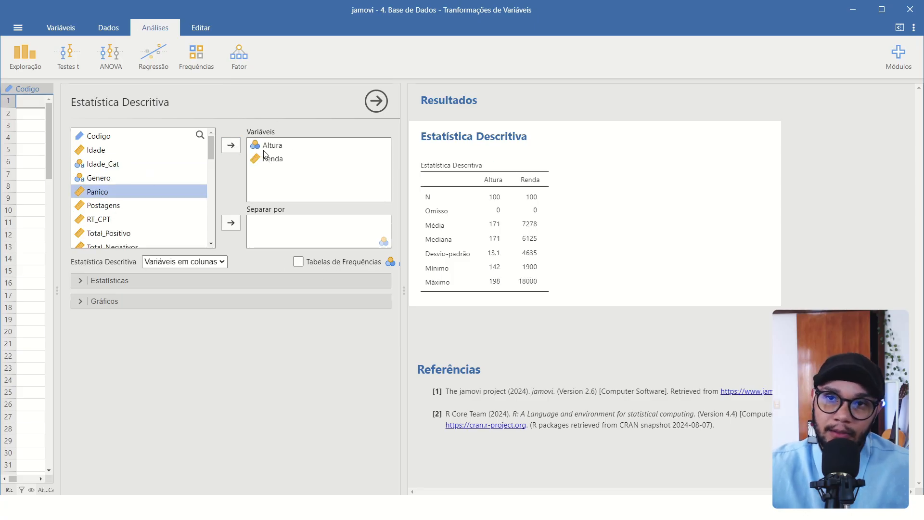
# Step: Set the measure type of the data variable Altura to Contínua and close its variable setup
pyautogui.click(101, 32)
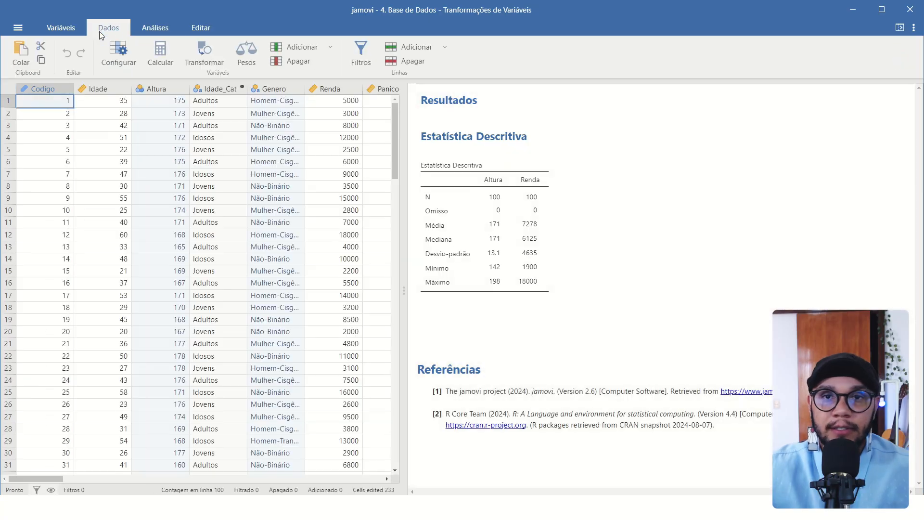
pyautogui.click(163, 83)
pyautogui.doubleClick(163, 84)
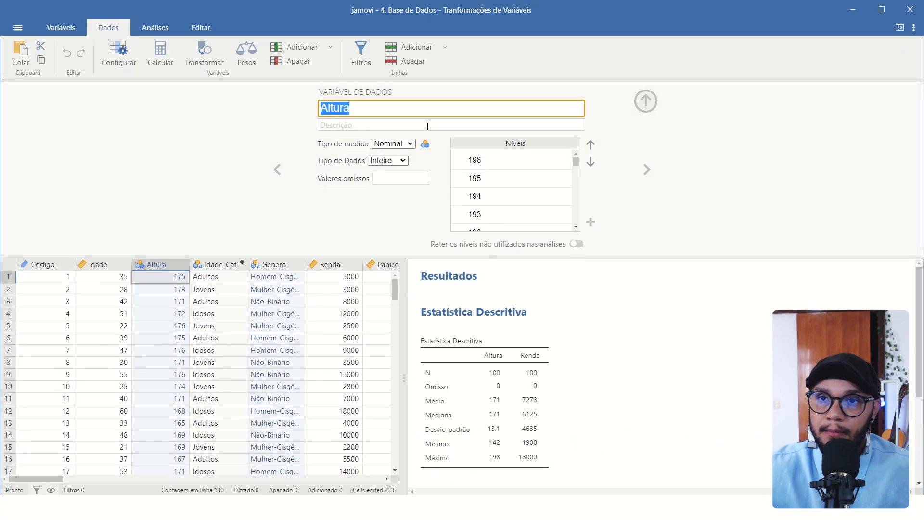
pyautogui.click(404, 144)
pyautogui.click(395, 188)
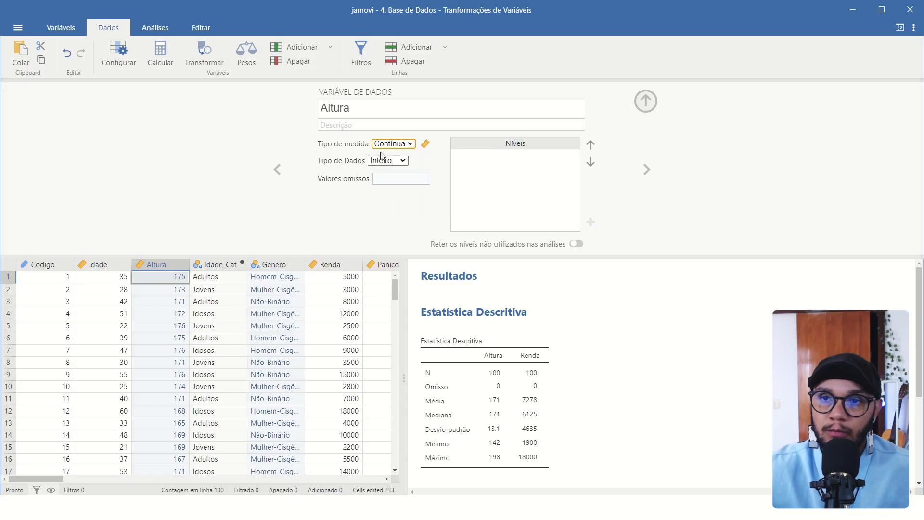
pyautogui.scroll(-10, 163, 324)
pyautogui.scroll(9, 163, 324)
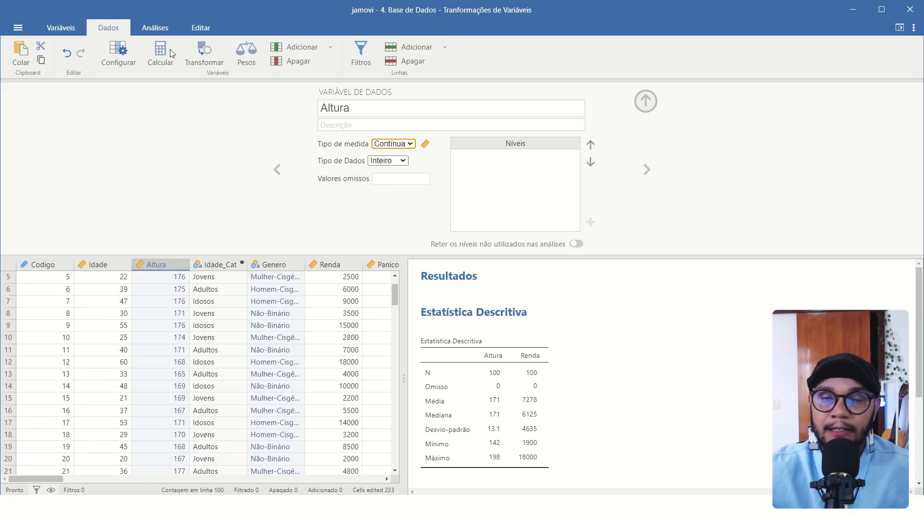
pyautogui.click(646, 101)
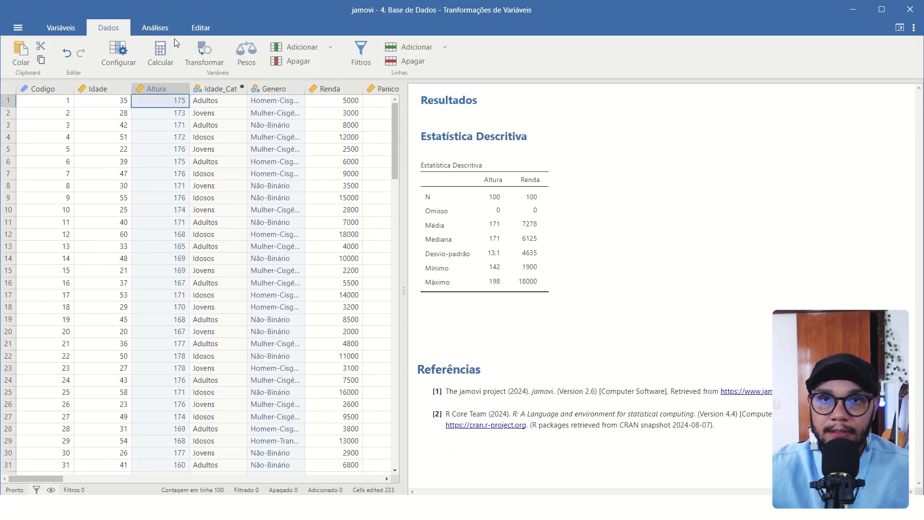
# Step: Reopen the existing descriptive statistics analysis and add the Shapiro-Wilk normality test
pyautogui.click(155, 27)
pyautogui.click(496, 176)
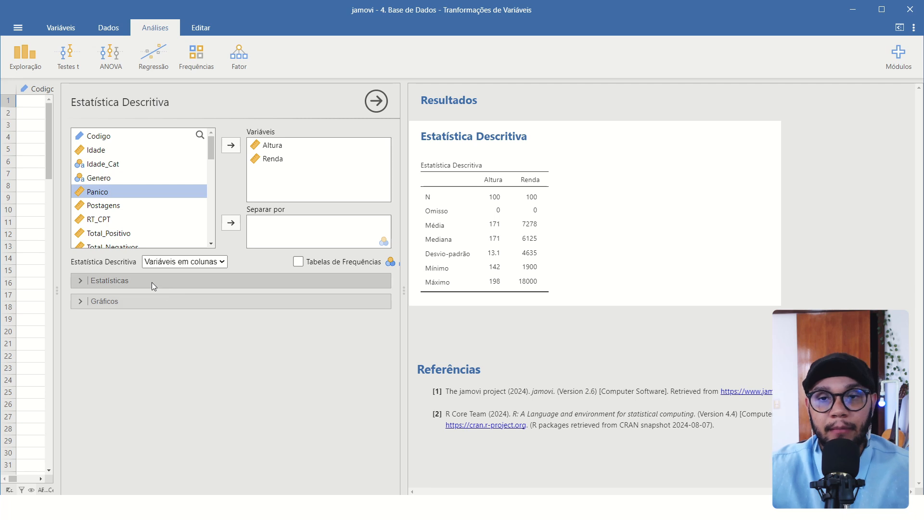
pyautogui.click(131, 281)
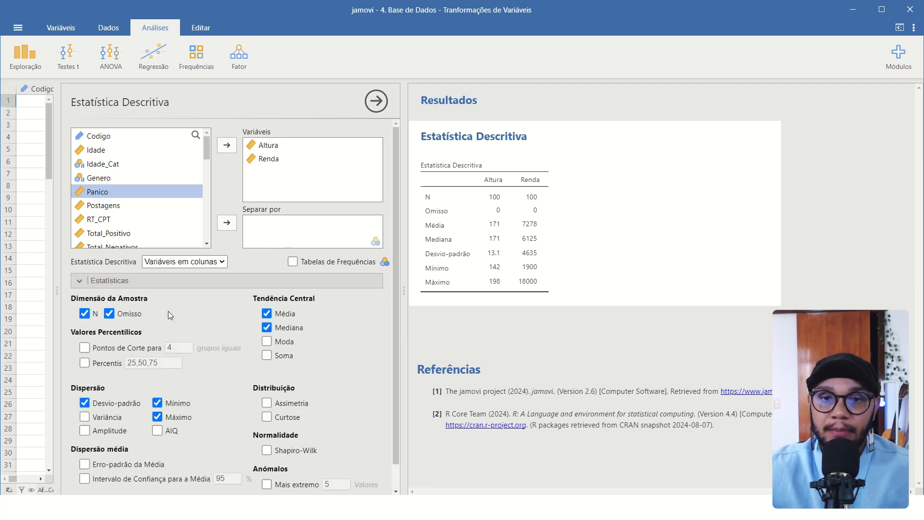
pyautogui.scroll(-1, 155, 273)
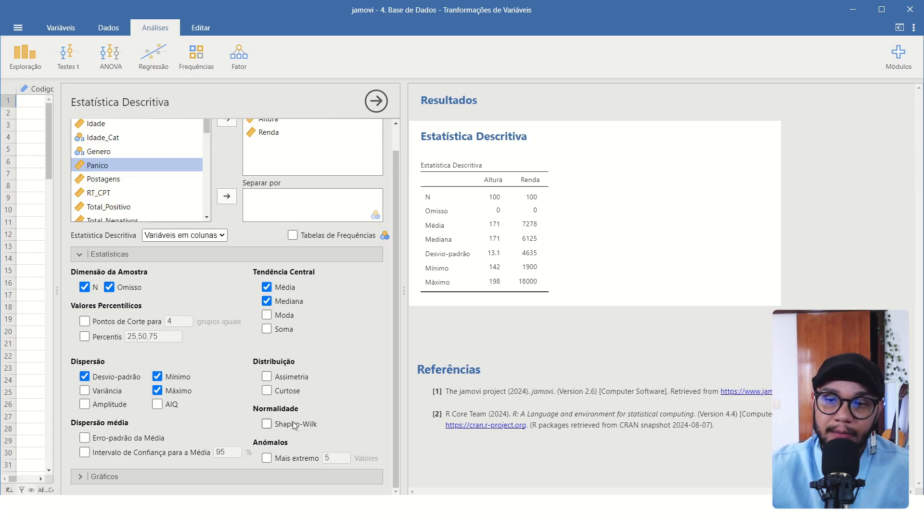
pyautogui.click(267, 426)
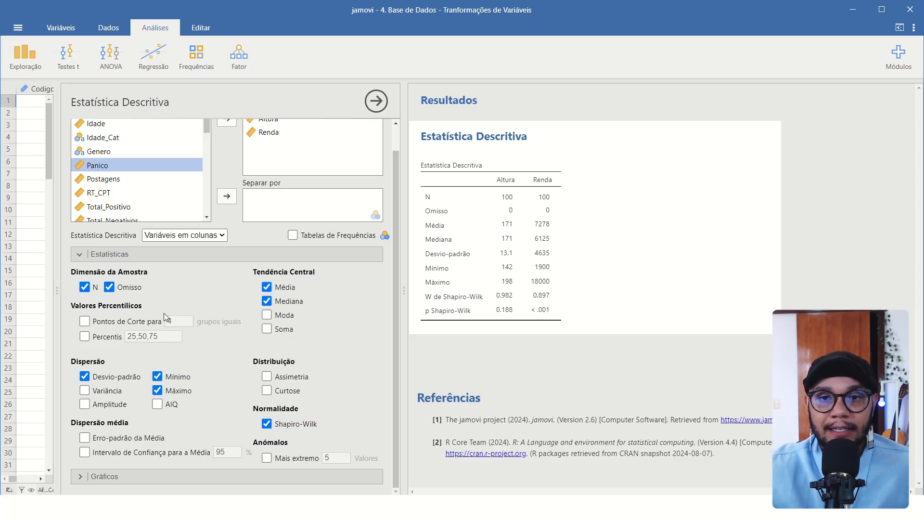
# Step: Remove Omisso, Mínimo and Máximo from the descriptive statistics, add Moda, and lay the table out with variables in rows
pyautogui.click(109, 288)
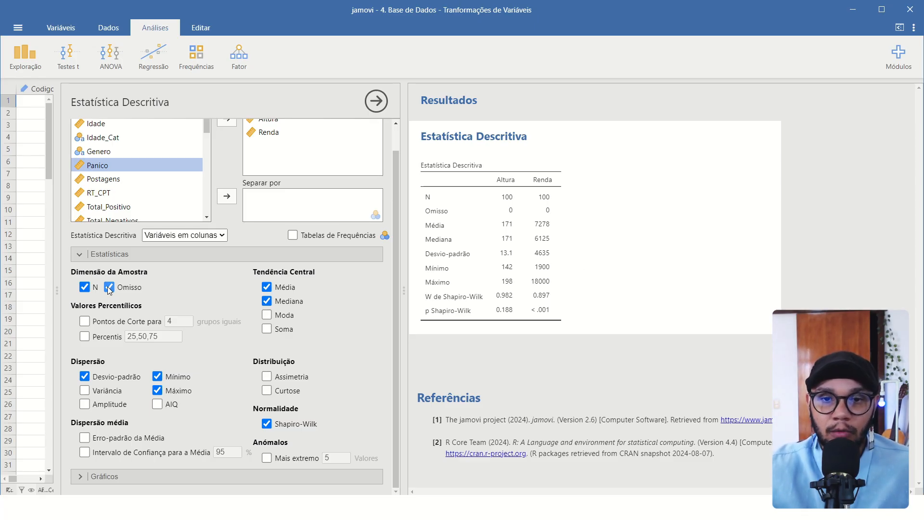
pyautogui.click(158, 390)
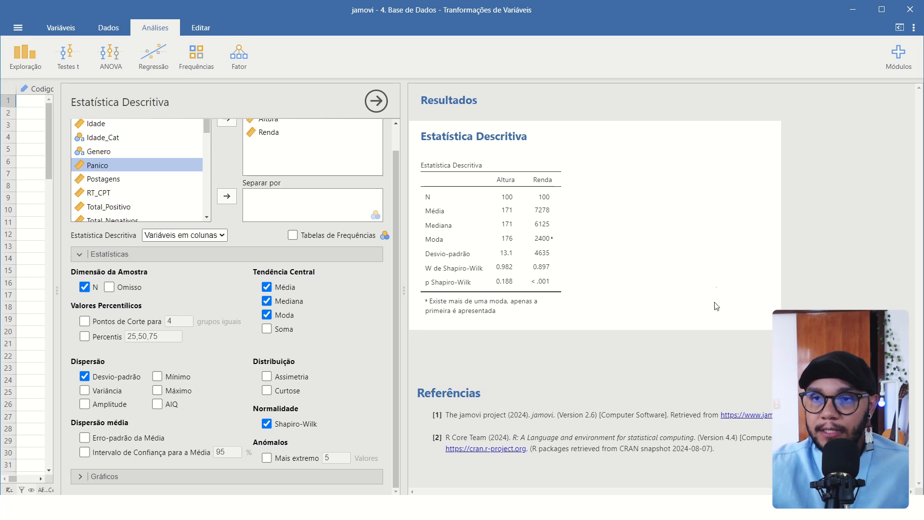
pyautogui.click(177, 235)
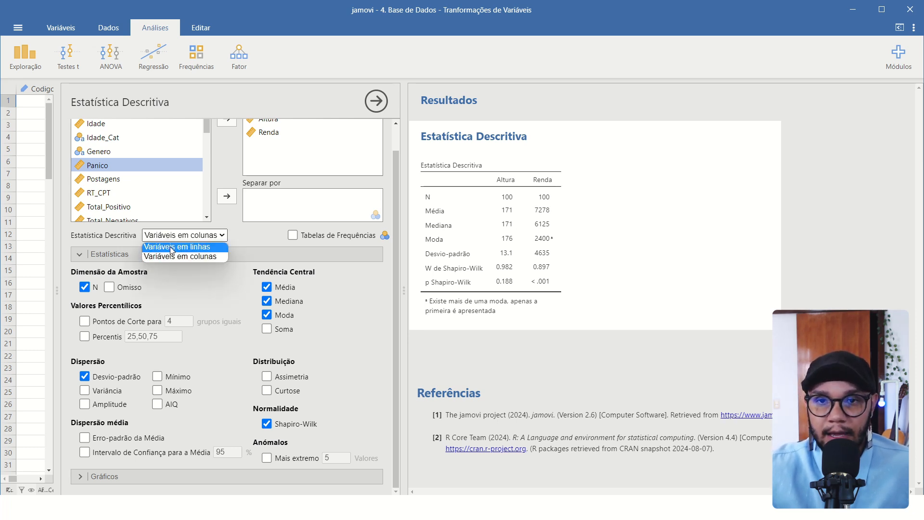
pyautogui.click(172, 247)
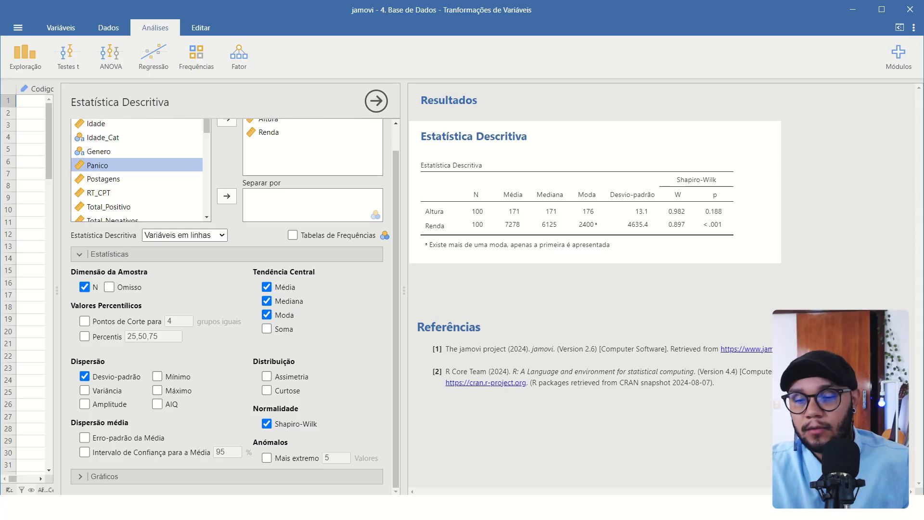
# Step: Add a one-paragraph note above the descriptives table reporting Shapiro-Wilk results: Renda non-normal (W = 0.897, p < 0.001), Altura normal (W = 0.982, p = 0.188)
pyautogui.click(464, 153)
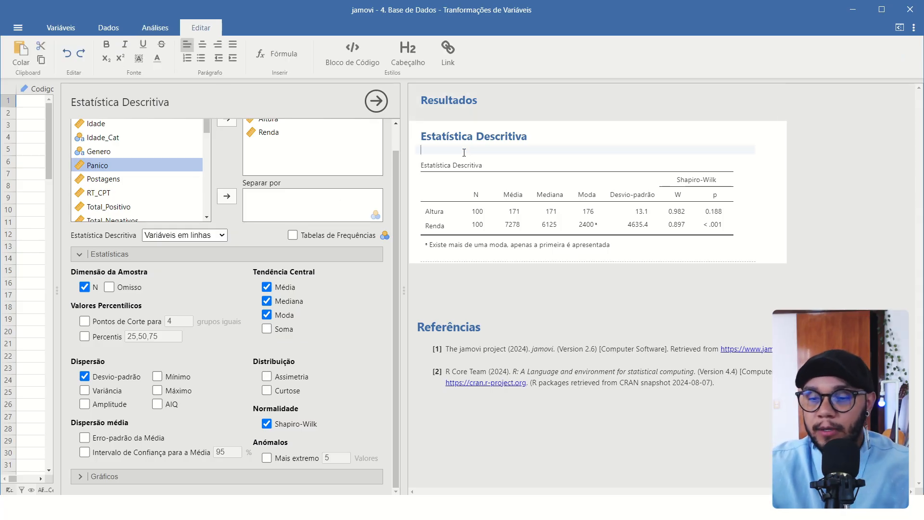
pyautogui.write('Um teste de normalidade de Shapiro-Wilk foi realizado para verificar a distribuição das variáveis. A variável Renda não apresentou uma distribuição normal, com os resultados do teste de Shapiro-Wilk indicando não-normalidade, W = 0.897, p < 0.001. A altura dos participantes, por sua vez, apresentou uma distribuição normal, com os resultados do teste de Shapiro-Wilk indicando normalidade, W = 0.982, p = 0.188.')
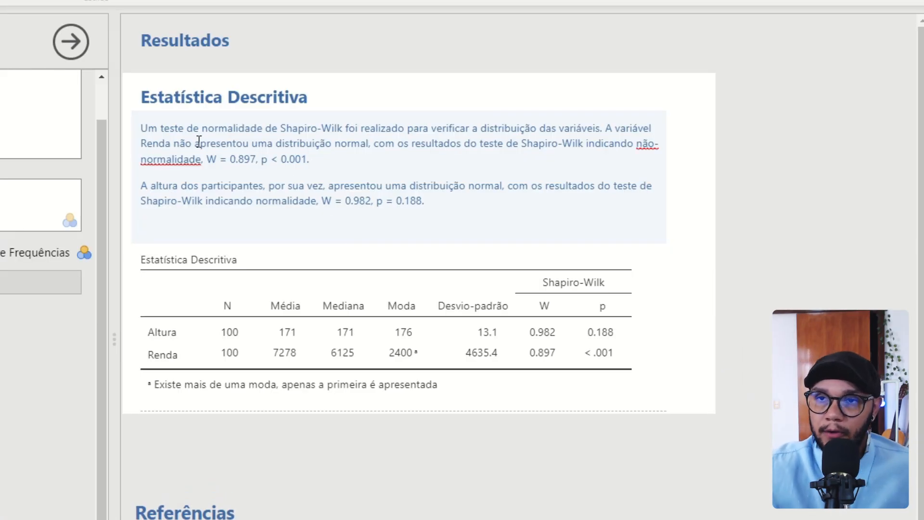
pyautogui.click(198, 143)
pyautogui.click(378, 163)
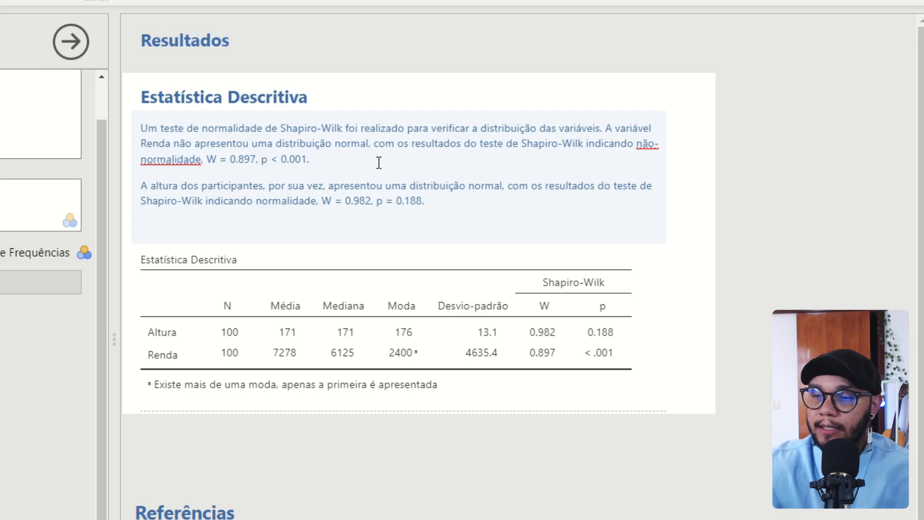
pyautogui.press('Delete')
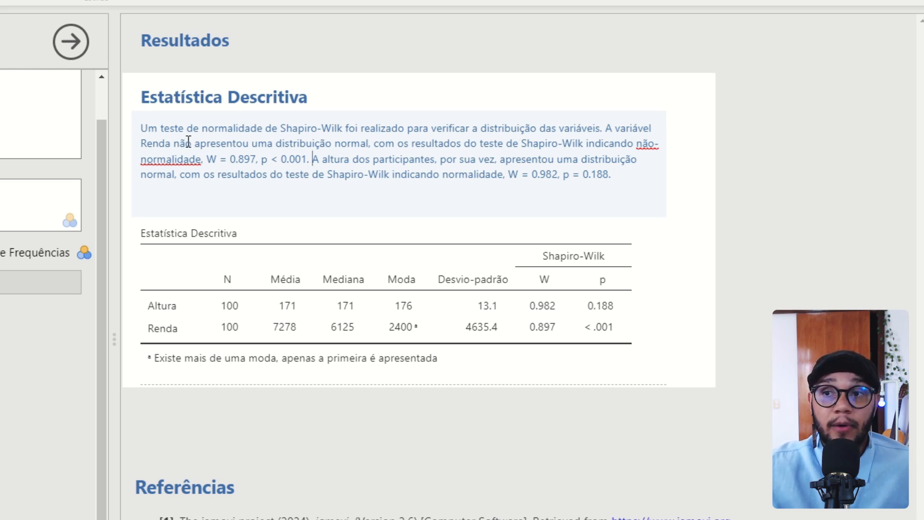
# Step: Italicize the symbols W and p in the note's Shapiro-Wilk result for Renda
pyautogui.moveTo(174, 143); pyautogui.dragTo(388, 141)
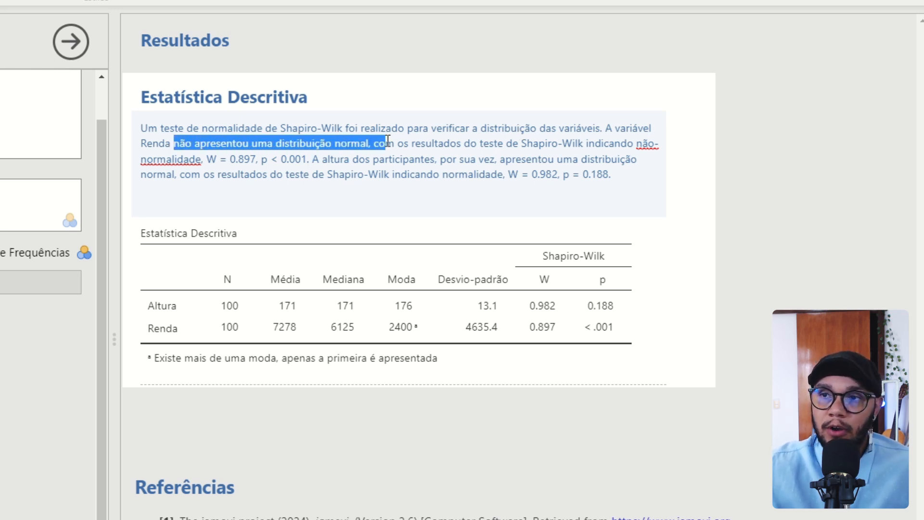
pyautogui.click(435, 145)
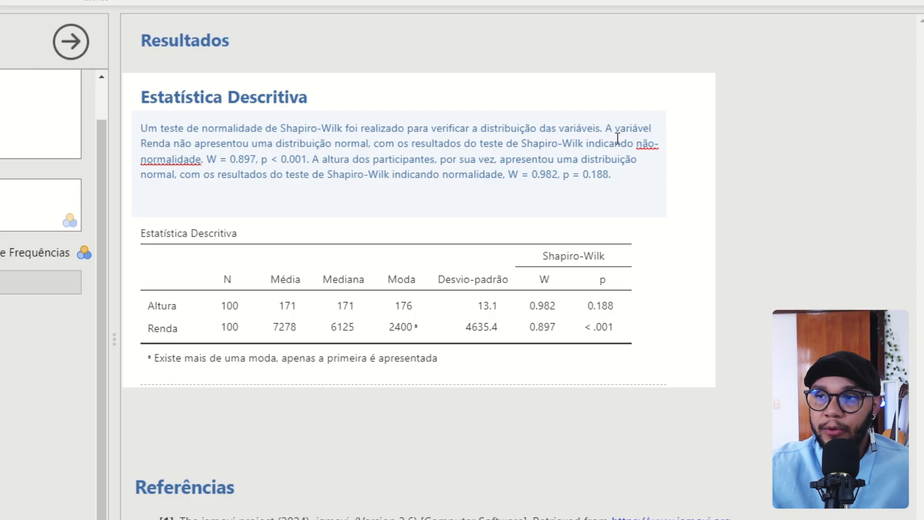
pyautogui.doubleClick(212, 159)
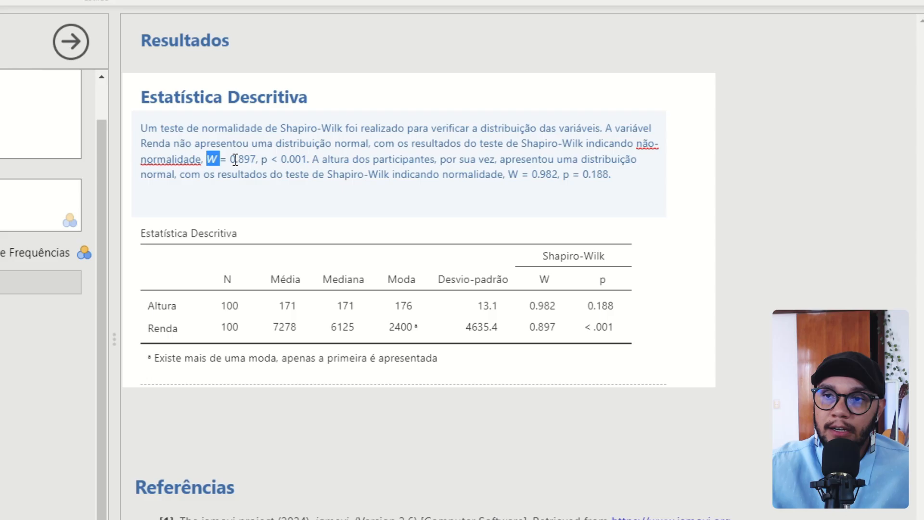
pyautogui.doubleClick(265, 159)
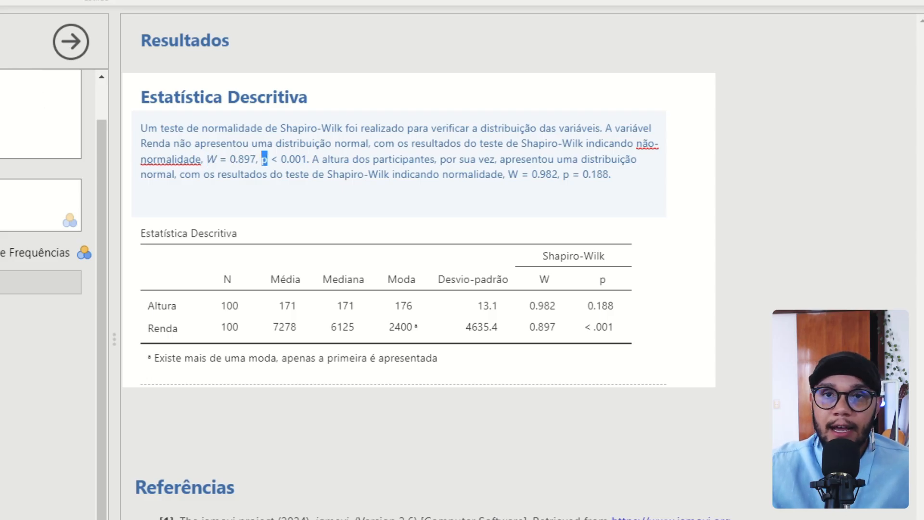
pyautogui.hotkey('ctrl', 'i')
pyautogui.click(289, 159)
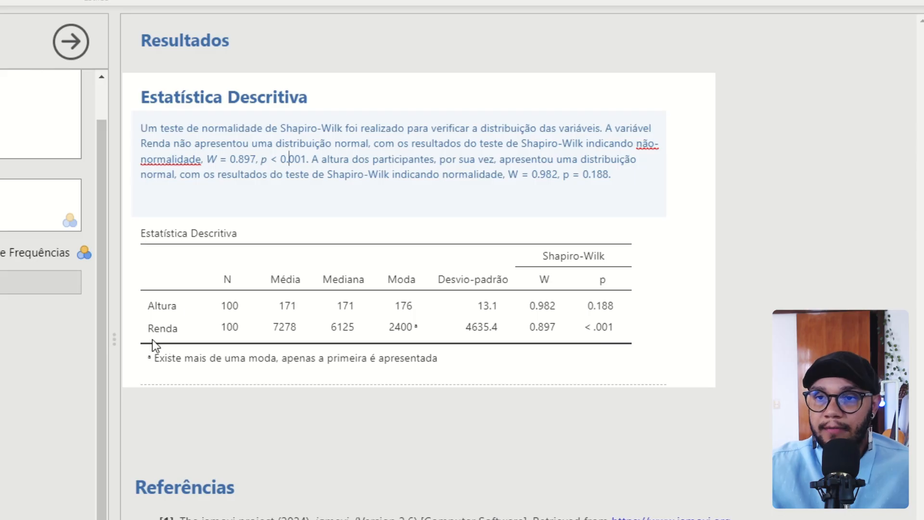
# Step: Italicize W and p in the note's result for Altura and remove the blank line at the end of the note
pyautogui.click(314, 154)
pyautogui.moveTo(314, 154); pyautogui.dragTo(605, 155)
pyautogui.click(192, 179)
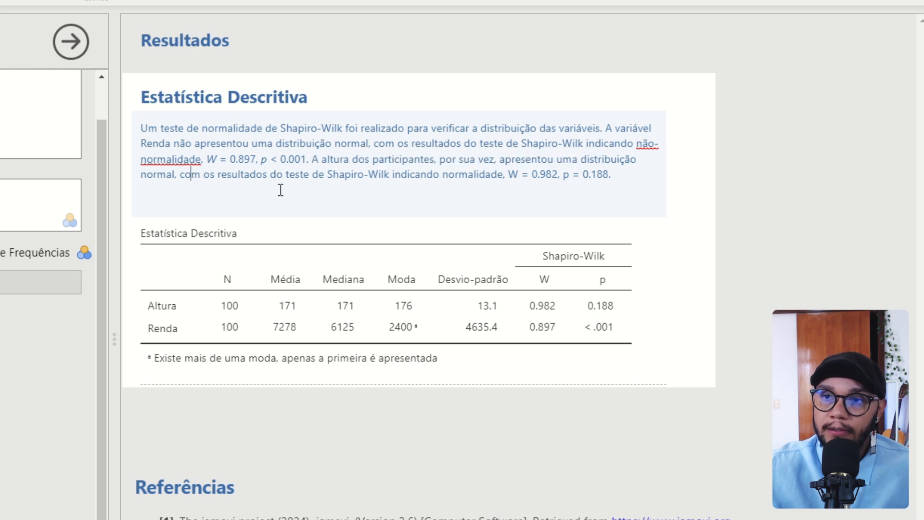
pyautogui.doubleClick(511, 173)
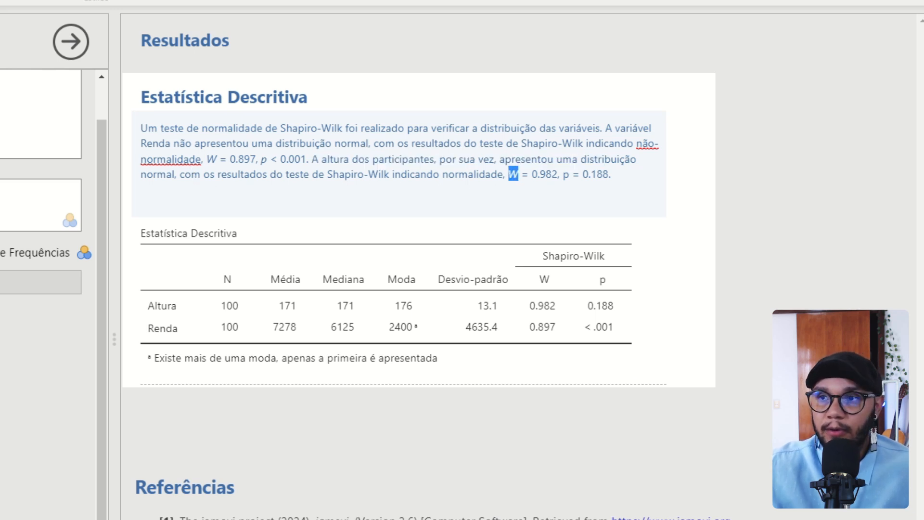
pyautogui.doubleClick(566, 173)
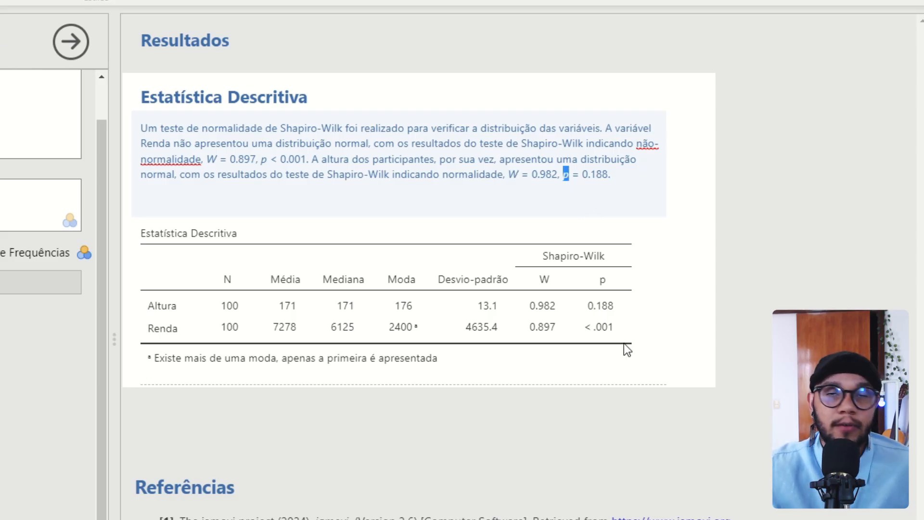
pyautogui.click(628, 167)
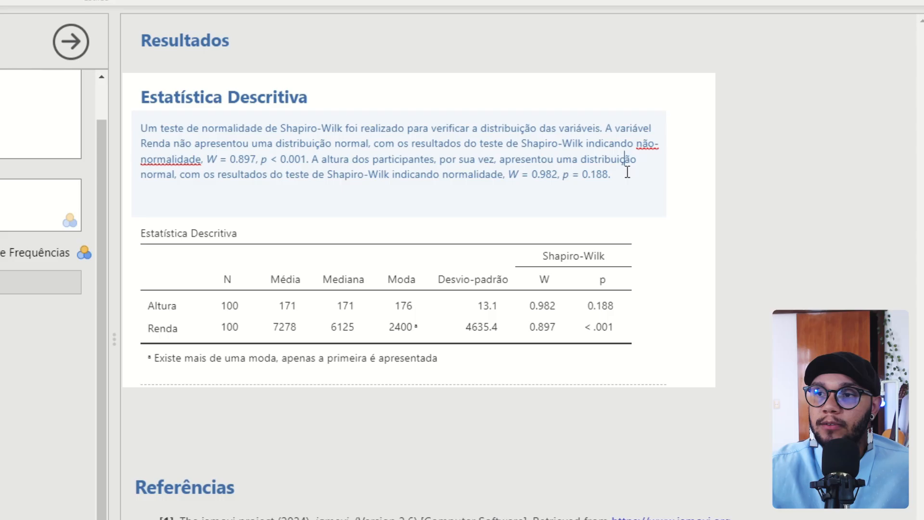
pyautogui.click(313, 194)
pyautogui.press('BackSpace')
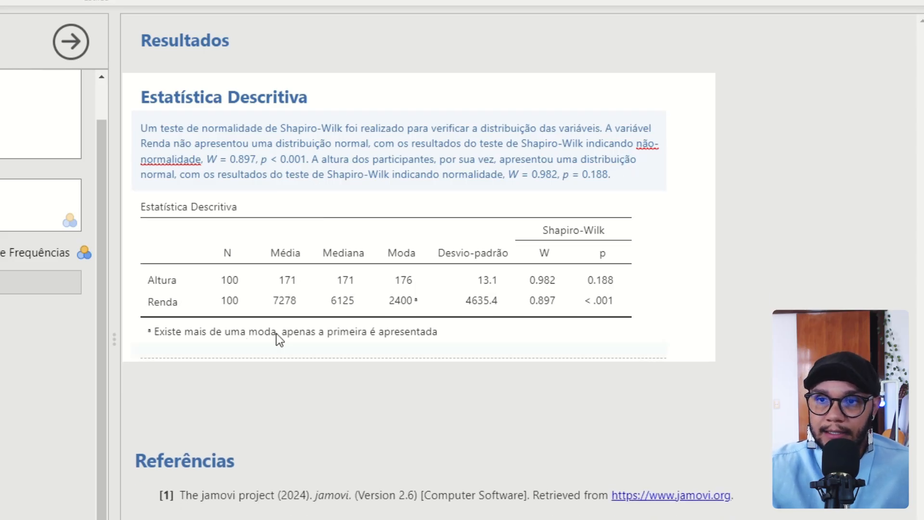
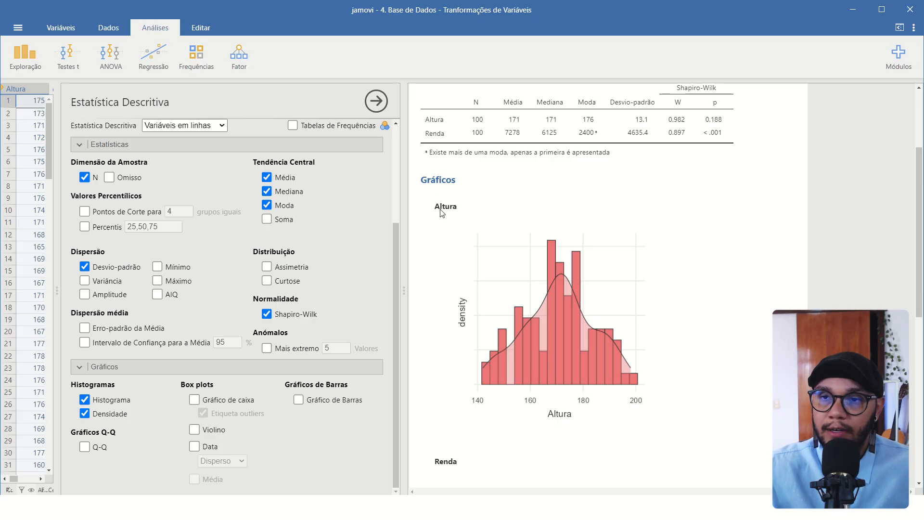
# Step: Examine the histograms with density curves for Altura and Renda against the descriptives table
pyautogui.scroll(-5, 472, 270)
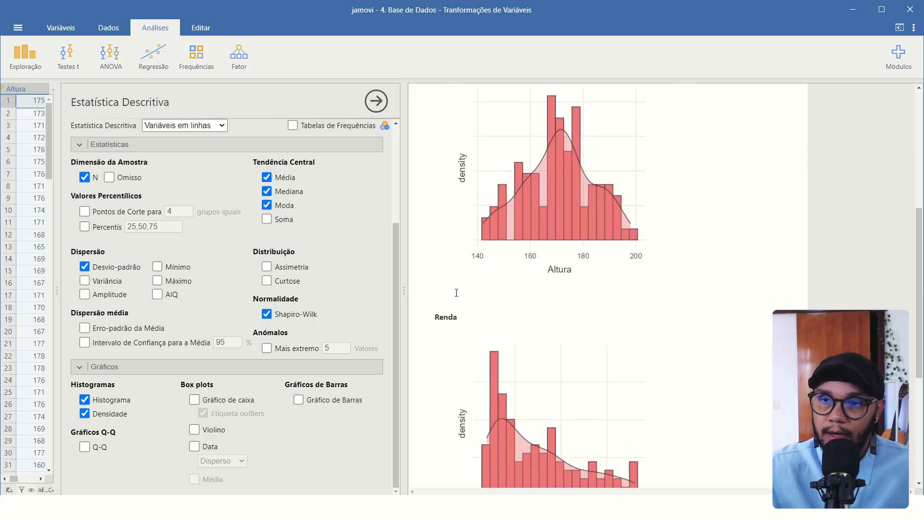
pyautogui.scroll(6, 485, 251)
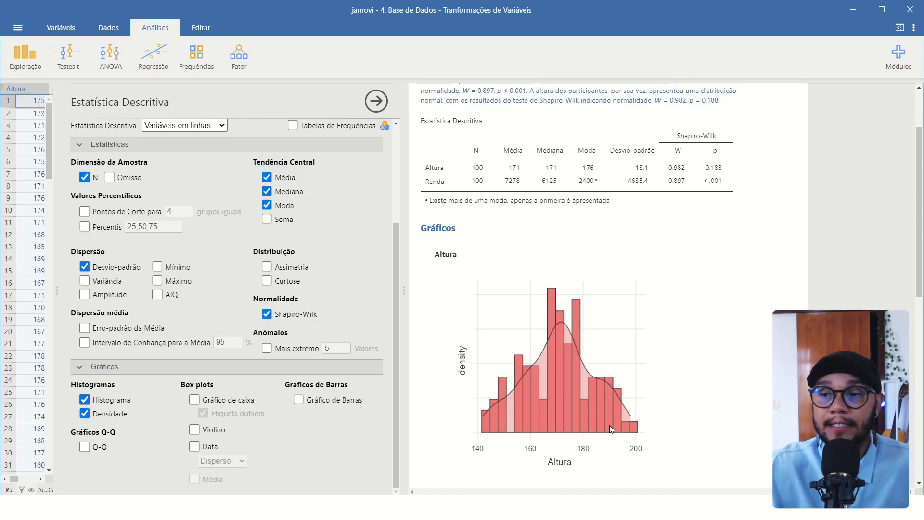
pyautogui.scroll(-7, 550, 328)
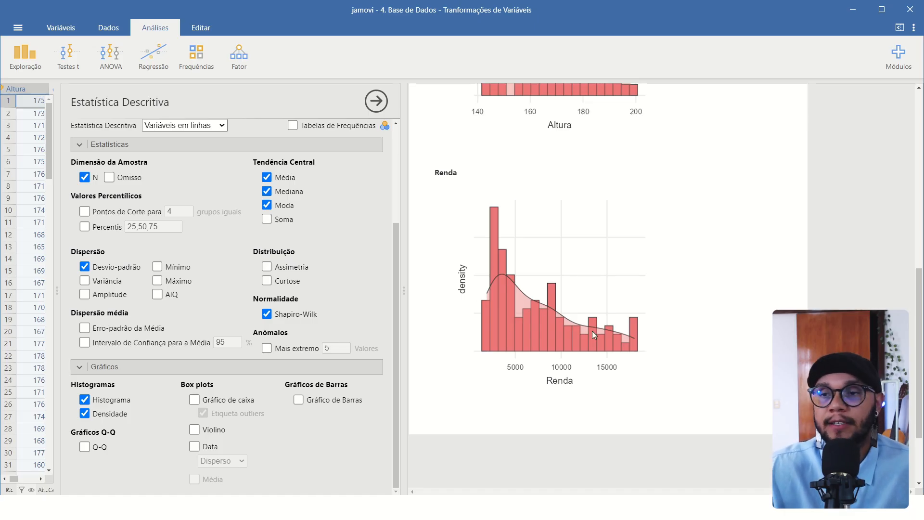
# Step: Add box plots with labelled outliers, violins, scattered (Disperso) data points and mean markers for Altura and Renda
pyautogui.scroll(10, 592, 330)
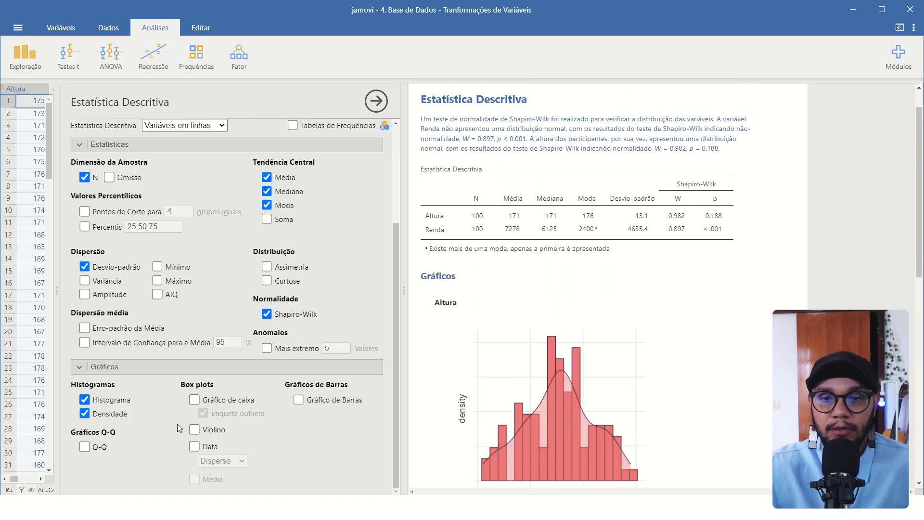
pyautogui.click(194, 399)
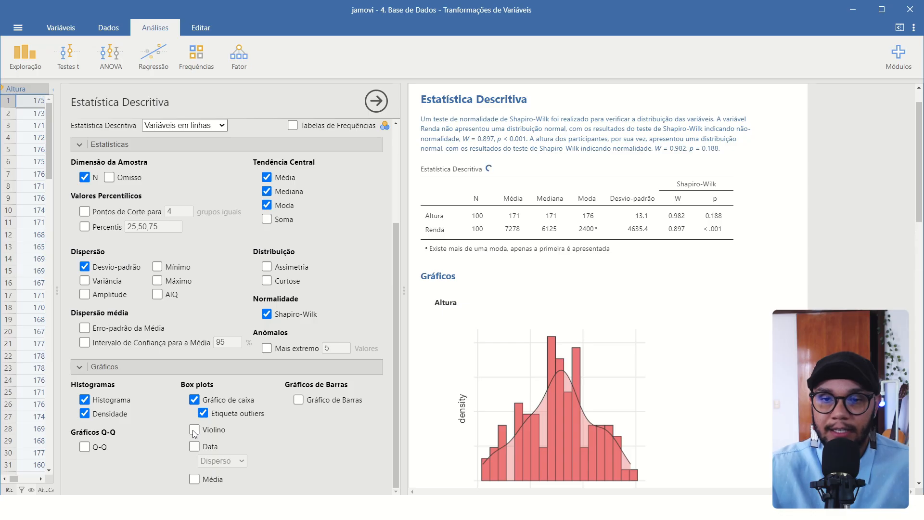
pyautogui.click(194, 430)
pyautogui.click(194, 446)
pyautogui.click(194, 479)
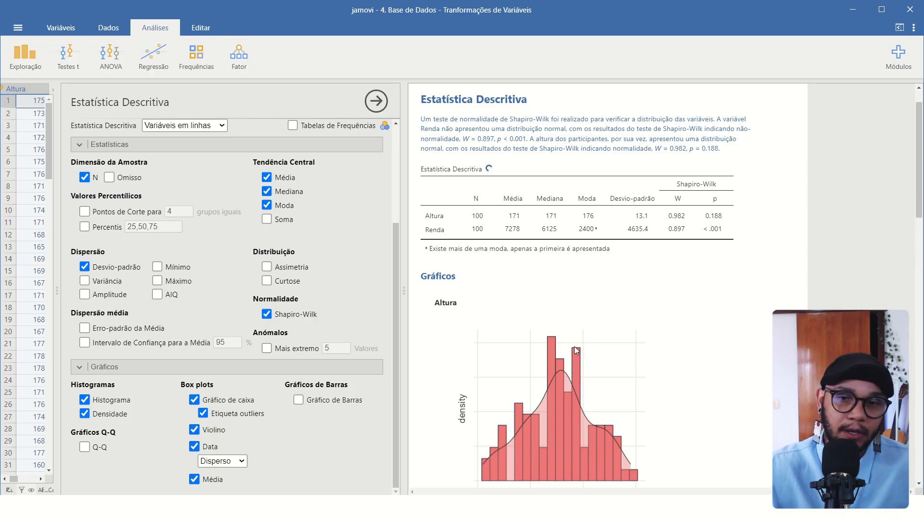
# Step: Examine the combined box and violin plots for Altura and Renda against their histograms and the Shapiro-Wilk results
pyautogui.scroll(-5, 570, 344)
pyautogui.scroll(1, 563, 293)
pyautogui.scroll(-2, 595, 250)
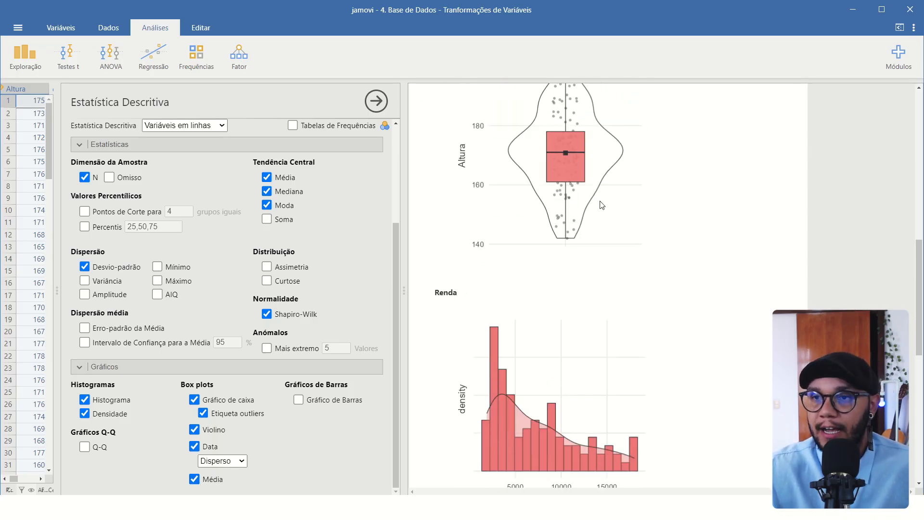
pyautogui.scroll(2, 602, 204)
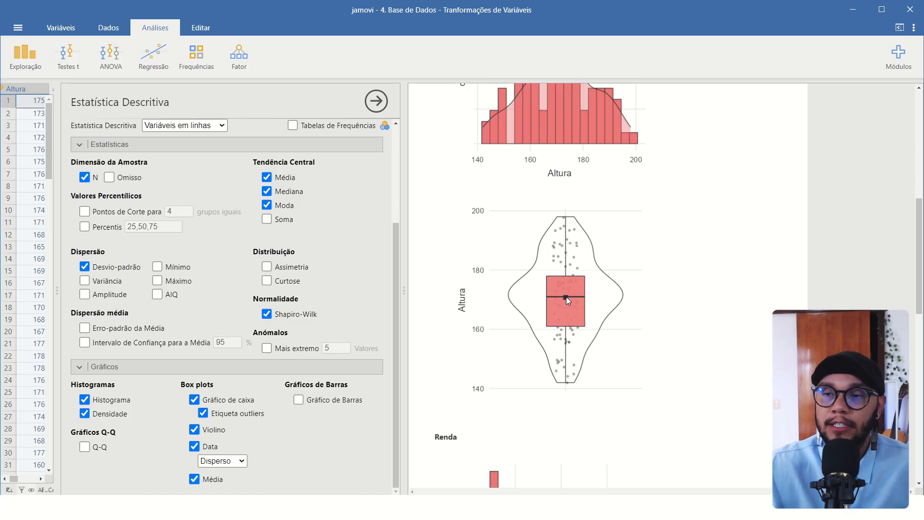
pyautogui.scroll(-5, 575, 272)
pyautogui.scroll(-7, 573, 252)
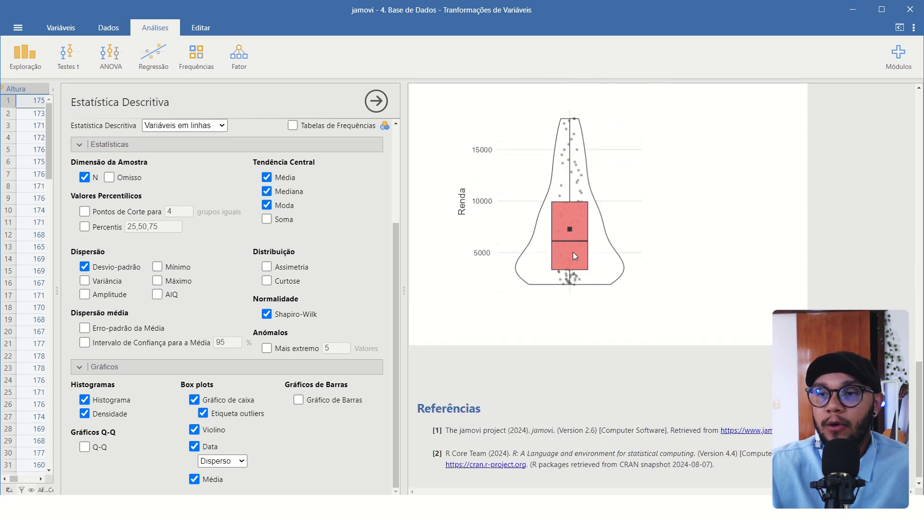
pyautogui.scroll(5, 483, 152)
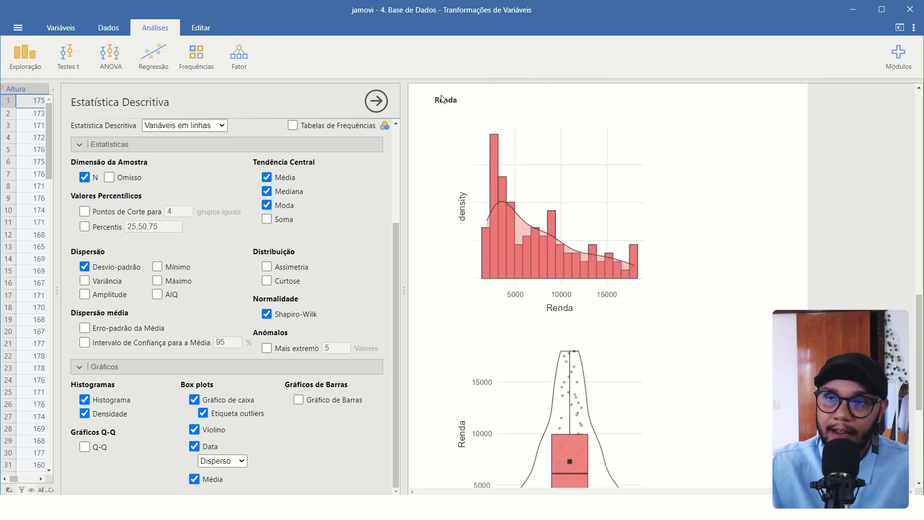
pyautogui.scroll(15, 652, 140)
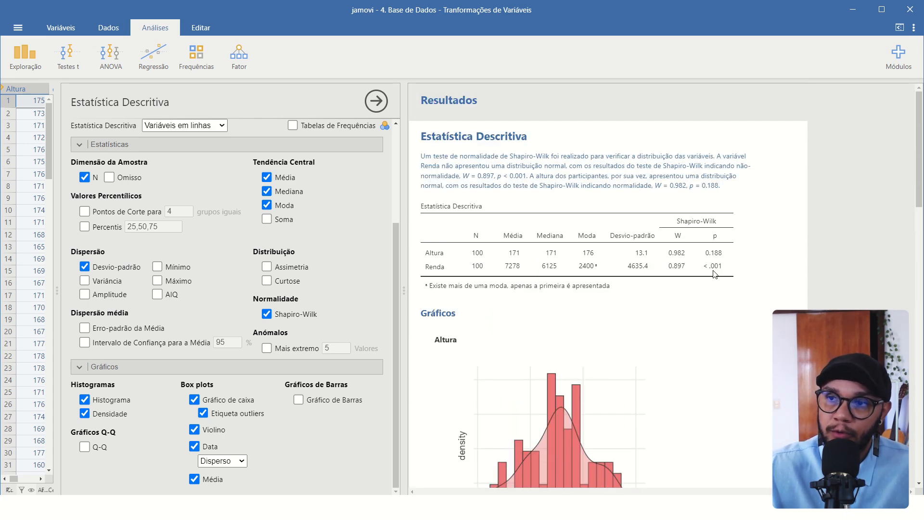
# Step: Add Q-Q plots for Altura and Renda and compare how closely each variable's points follow the diagonal line
pyautogui.scroll(-18, 712, 270)
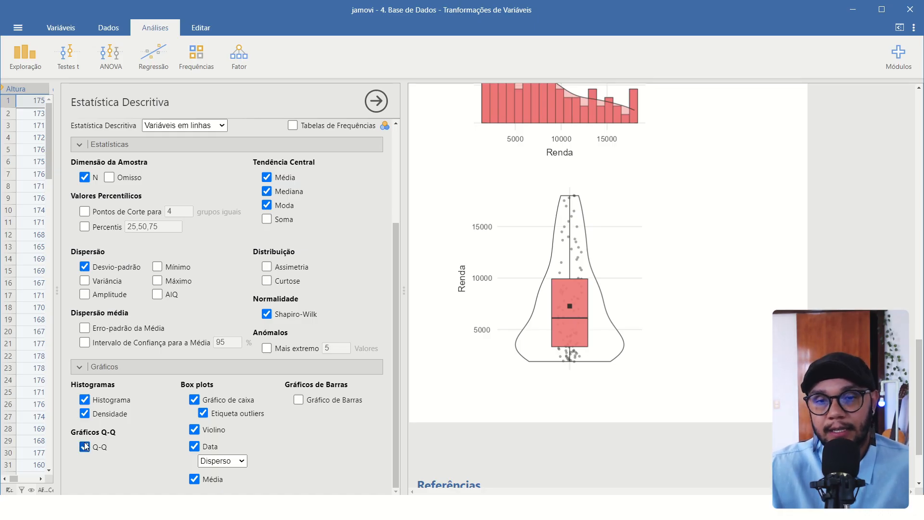
pyautogui.scroll(-10, 563, 251)
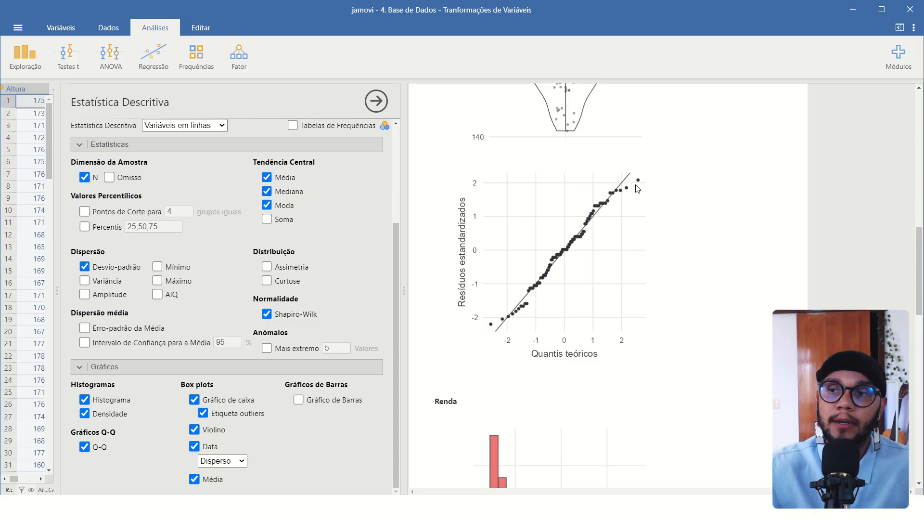
pyautogui.scroll(15, 689, 217)
pyautogui.scroll(-15, 558, 256)
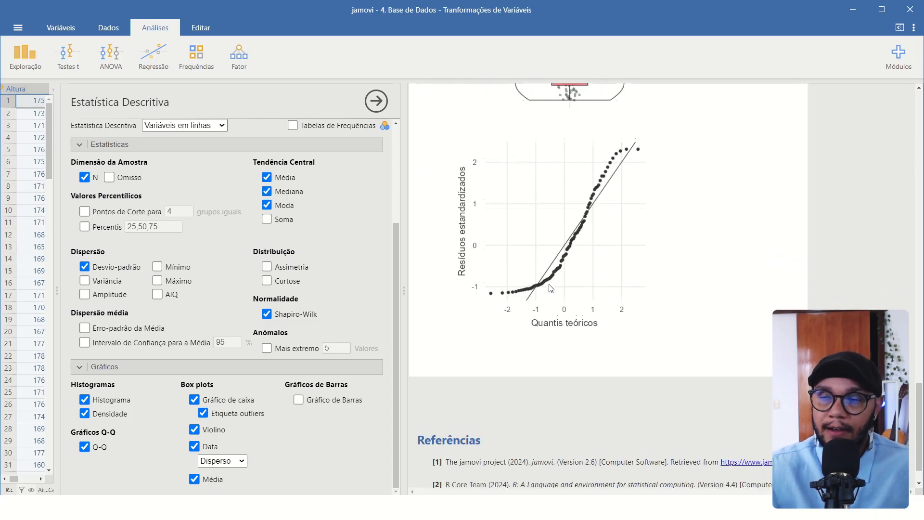
pyautogui.scroll(5, 533, 280)
pyautogui.scroll(-4, 630, 212)
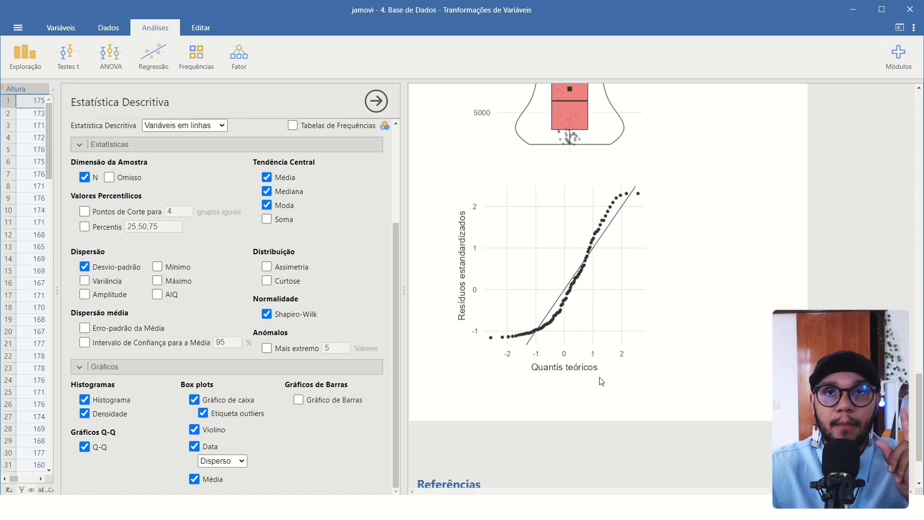
pyautogui.scroll(15, 543, 299)
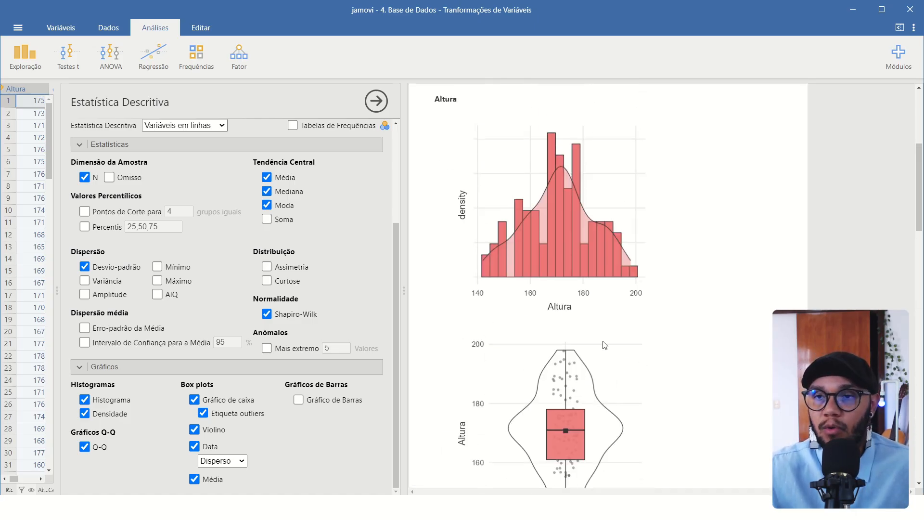
pyautogui.scroll(8, 578, 342)
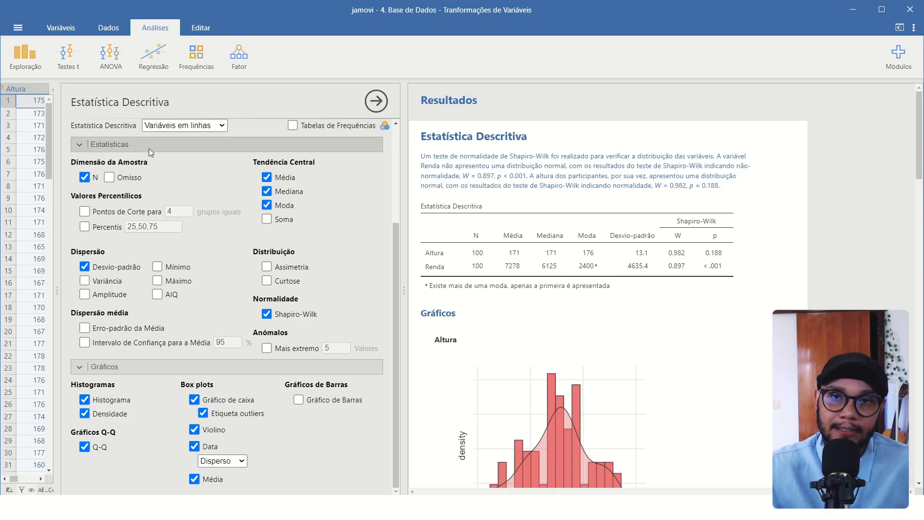
# Step: Add skewness (Assimetria) and kurtosis (Curtose) to the descriptives table and widen the results area to show all its columns
pyautogui.click(267, 268)
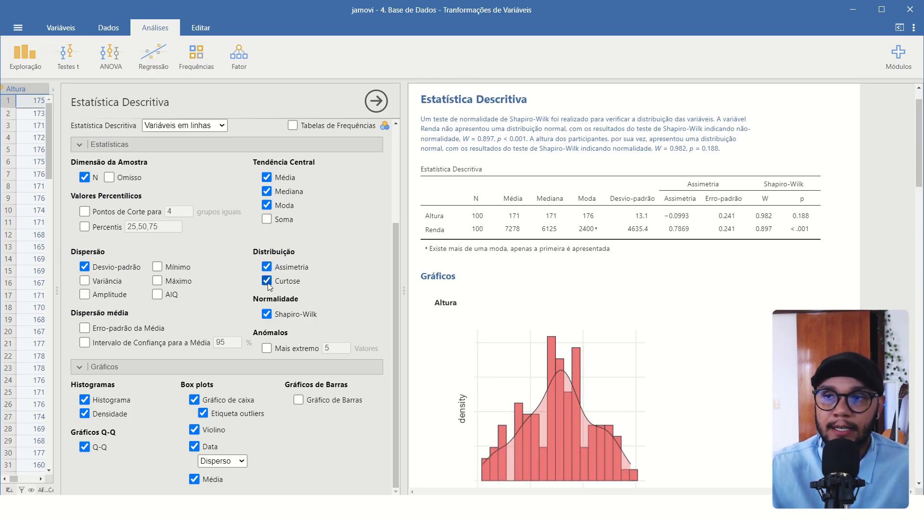
pyautogui.click(267, 282)
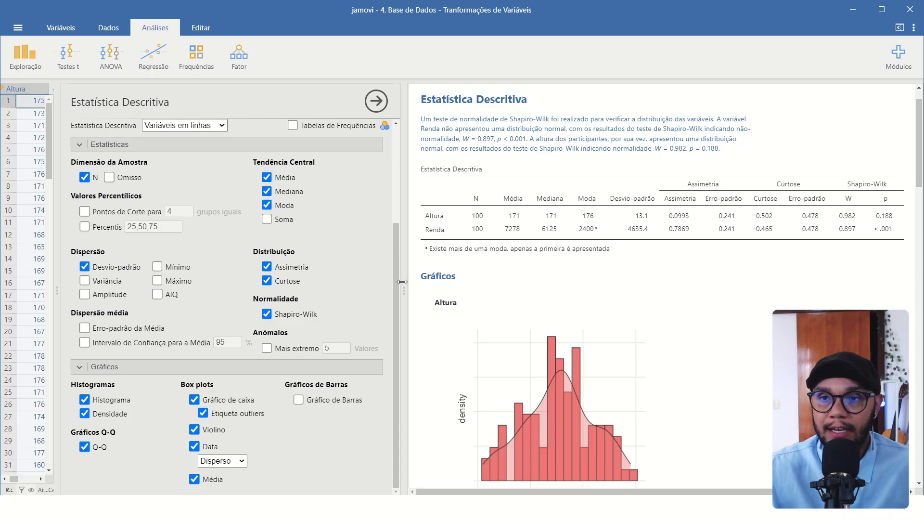
pyautogui.moveTo(403, 282); pyautogui.dragTo(330, 279)
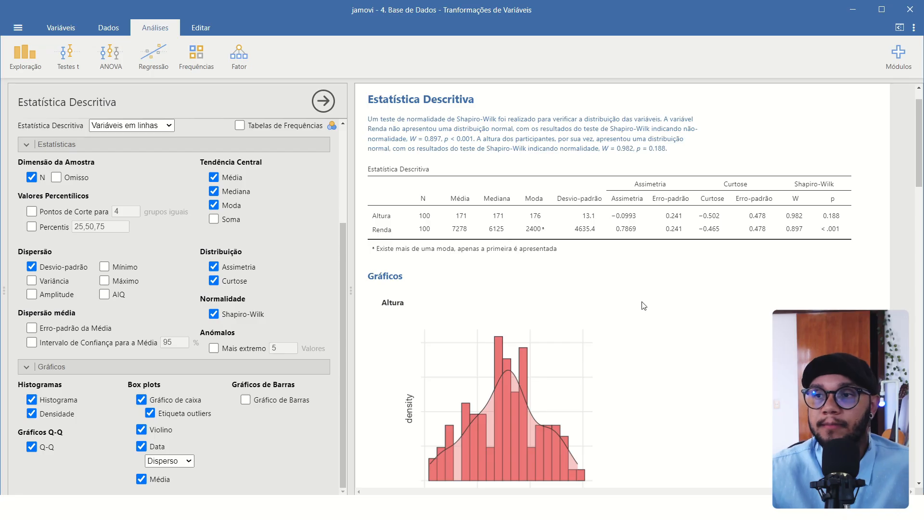
# Step: Switch to the Windows Calculator (Calculadora) and place its window beside the skewness and kurtosis columns of the descriptives table
pyautogui.press('super')
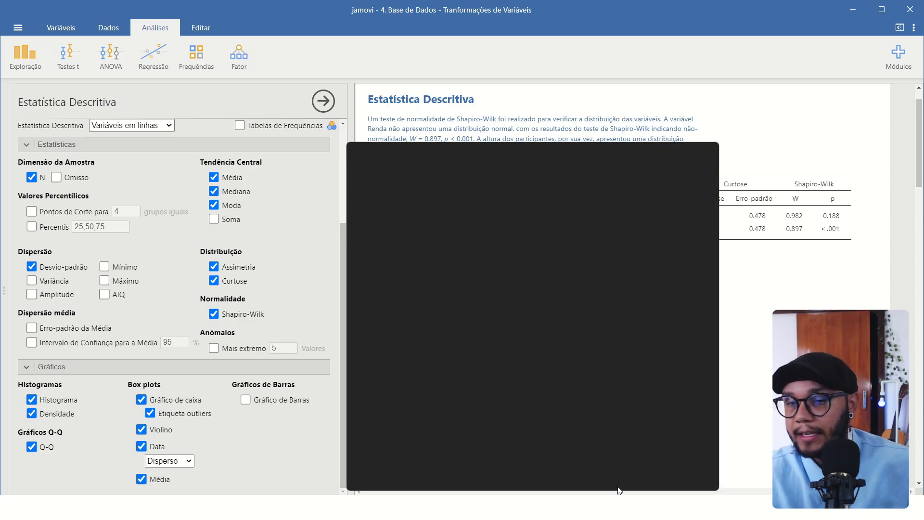
pyautogui.write('caal')
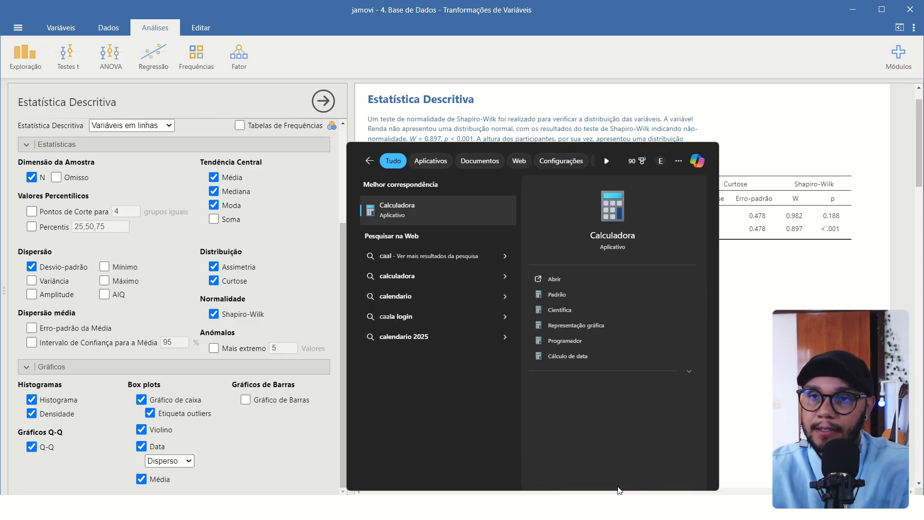
pyautogui.click(392, 213)
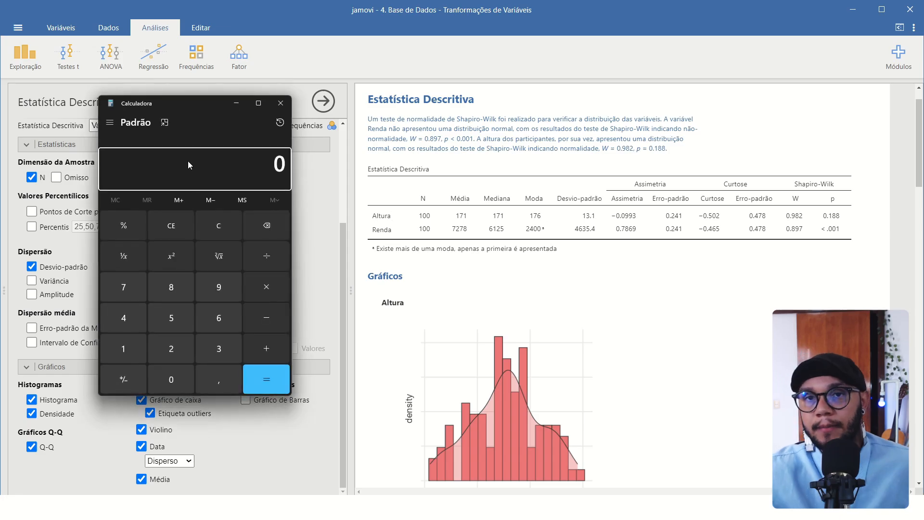
pyautogui.moveTo(184, 102); pyautogui.dragTo(441, 140)
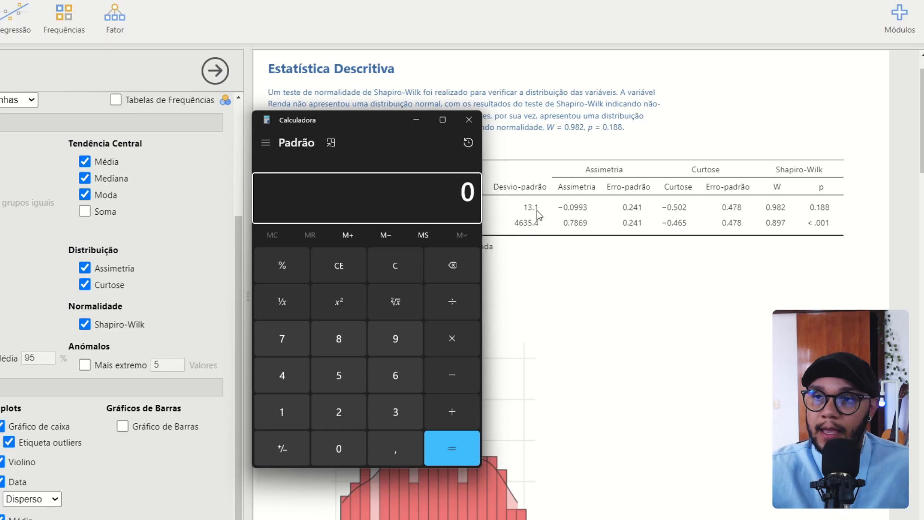
pyautogui.moveTo(359, 126); pyautogui.dragTo(422, 123)
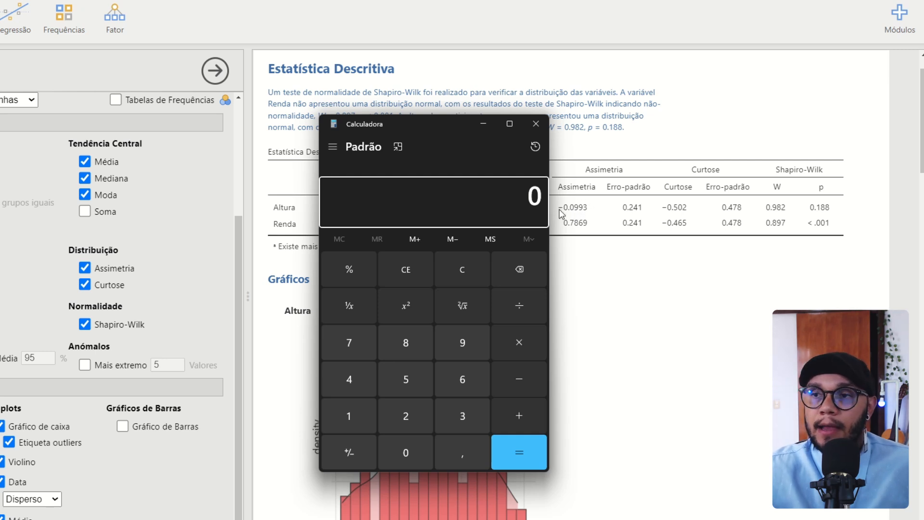
pyautogui.moveTo(420, 129); pyautogui.dragTo(413, 126)
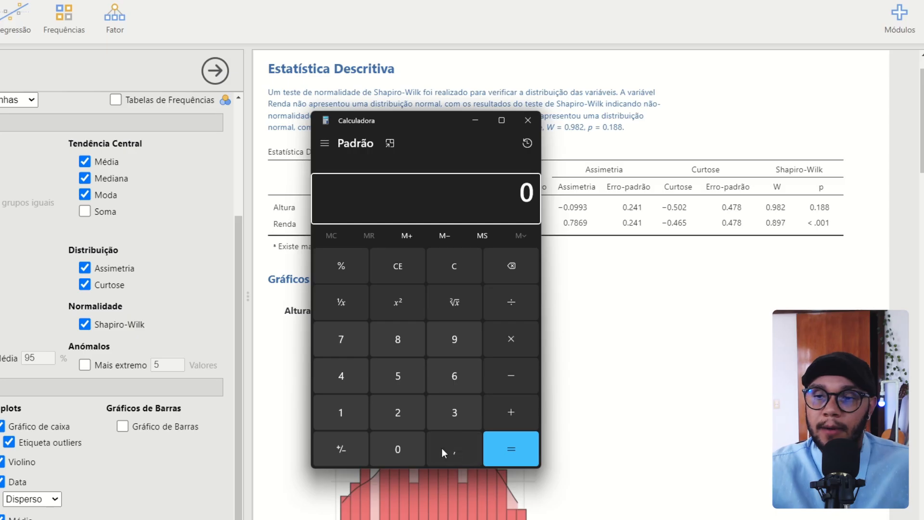
# Step: Calculate 0,993 ÷ 0,241 for Altura's skewness over its standard error, highlight the result's leading digits and uncover the descriptives table
pyautogui.click(404, 447)
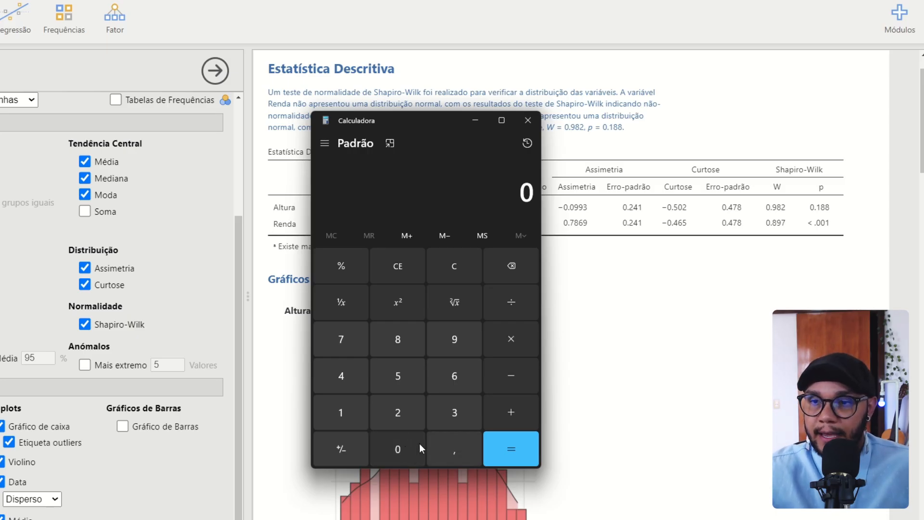
pyautogui.click(454, 448)
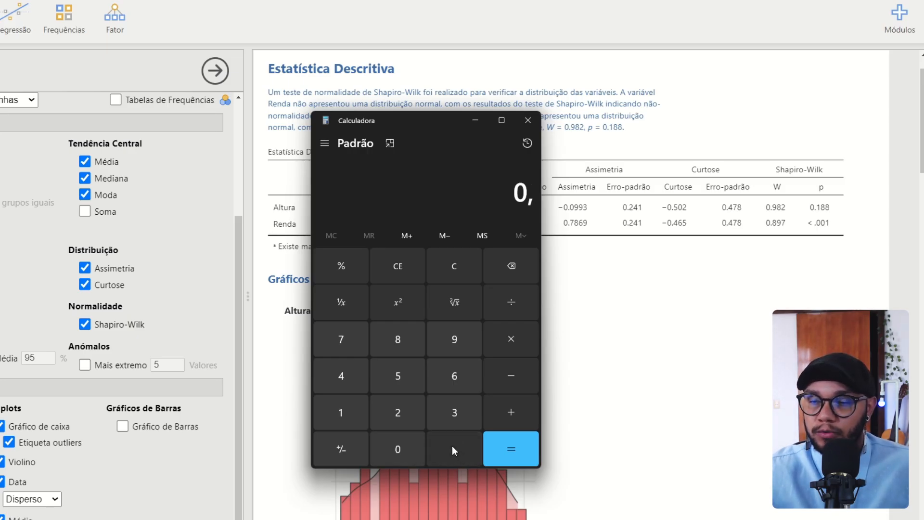
pyautogui.click(458, 336)
pyautogui.click(458, 335)
pyautogui.click(455, 415)
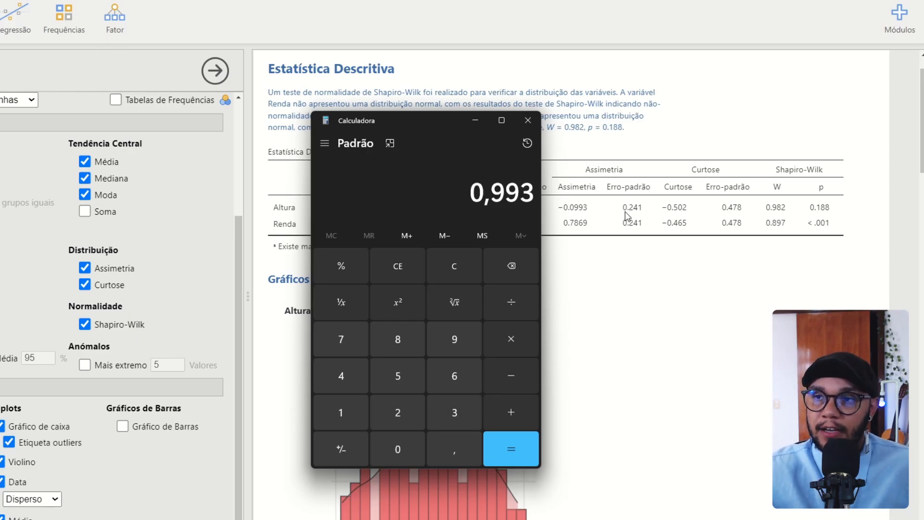
pyautogui.click(509, 302)
pyautogui.click(412, 436)
pyautogui.click(437, 439)
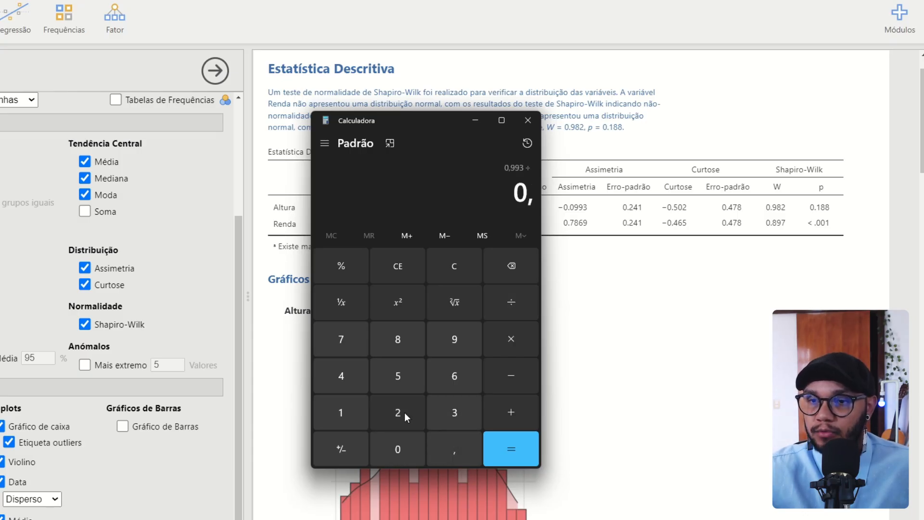
pyautogui.click(404, 414)
pyautogui.click(342, 374)
pyautogui.click(341, 412)
pyautogui.click(511, 448)
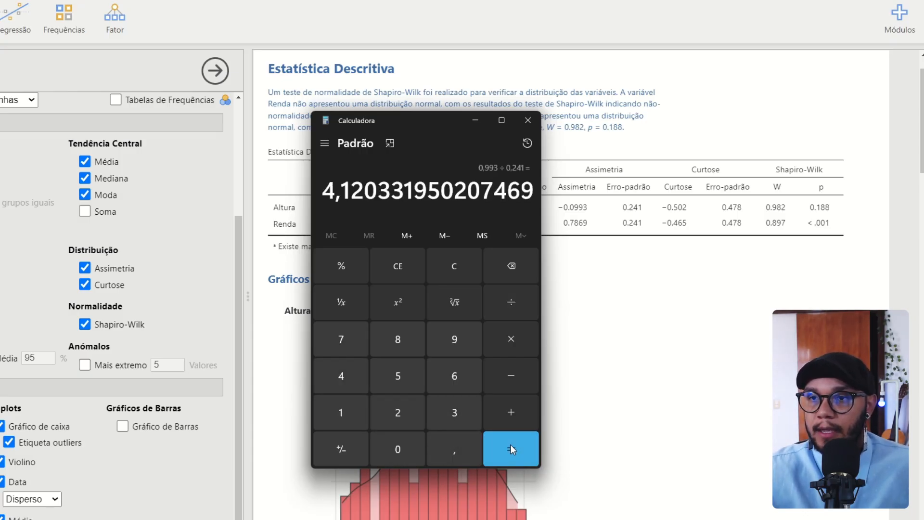
pyautogui.moveTo(328, 189); pyautogui.dragTo(362, 195)
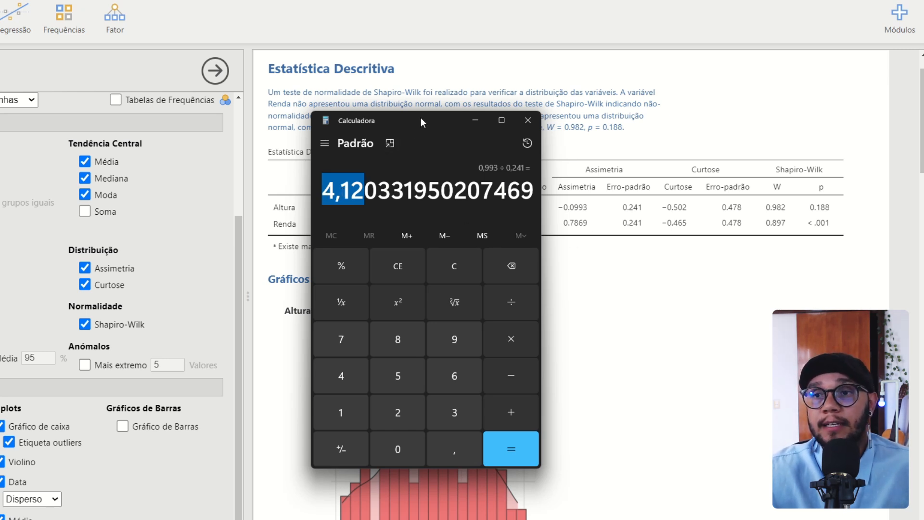
pyautogui.moveTo(420, 121); pyautogui.dragTo(121, 102)
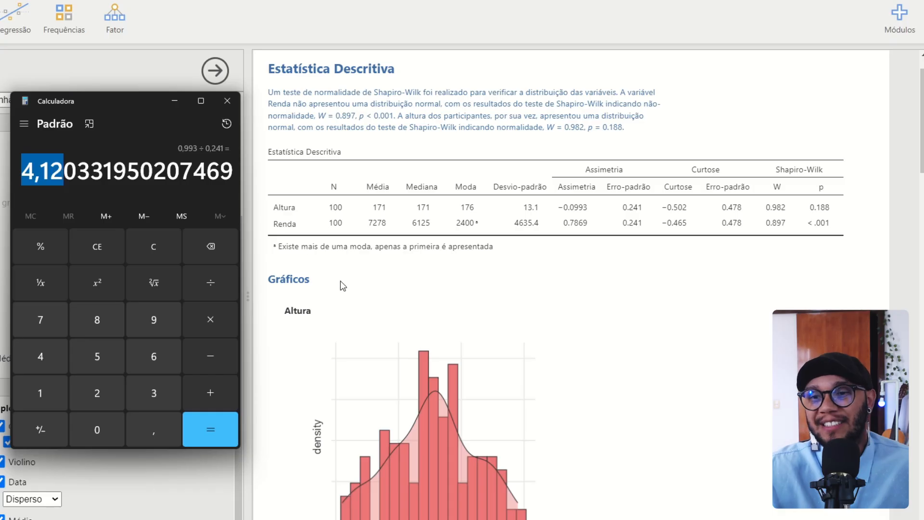
pyautogui.scroll(-1, 388, 295)
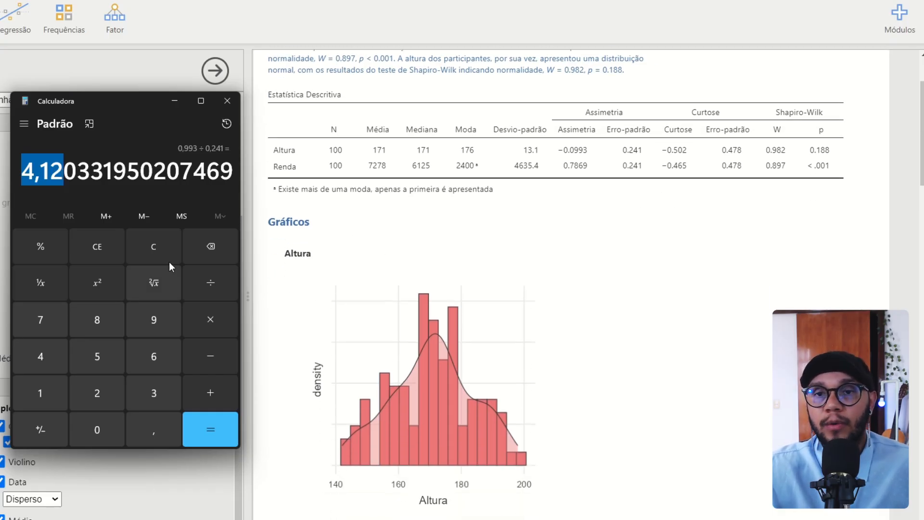
# Step: Place the calculator beside the kurtosis (Curtose) columns and enter Altura's kurtosis, 0,502, as the number to divide
pyautogui.moveTo(128, 102); pyautogui.dragTo(538, 81)
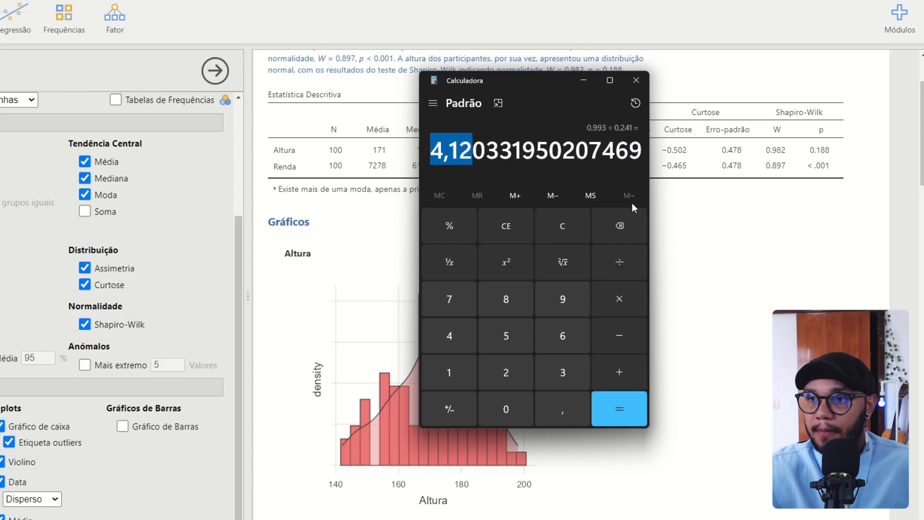
pyautogui.click(622, 231)
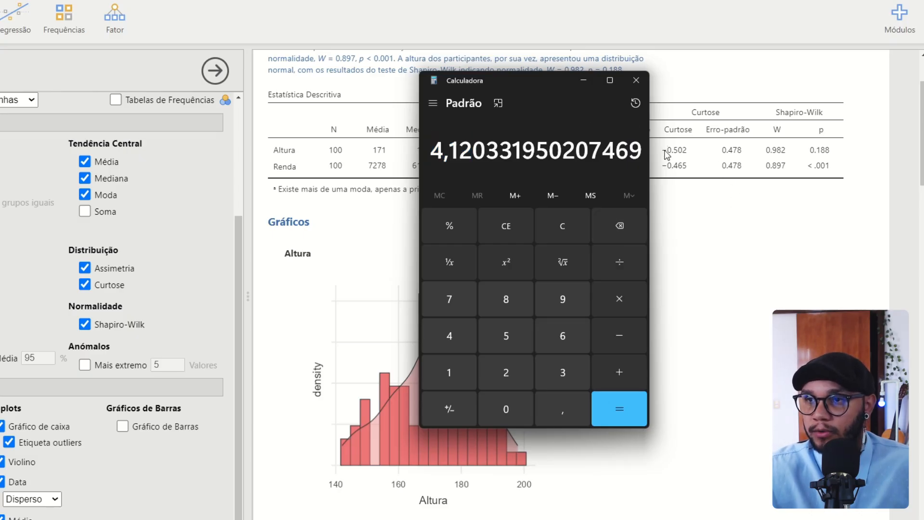
pyautogui.click(505, 415)
pyautogui.click(562, 409)
pyautogui.click(506, 335)
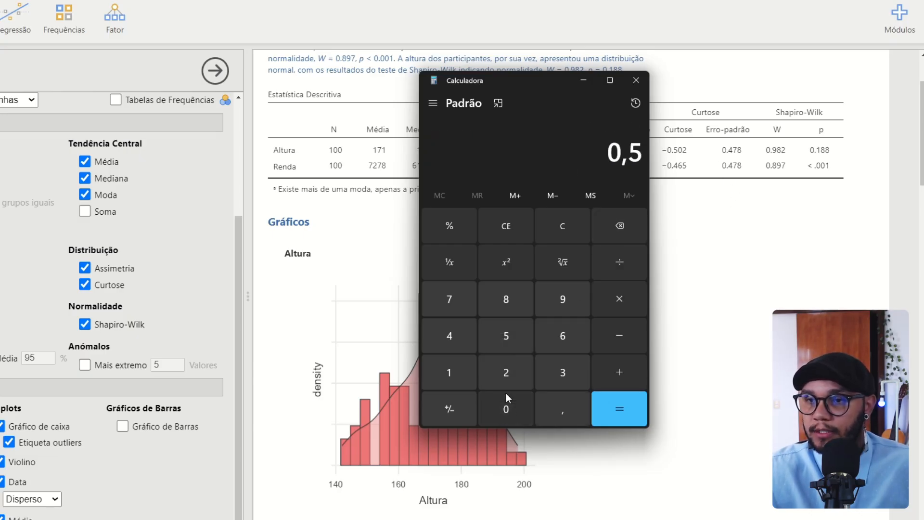
pyautogui.click(506, 408)
pyautogui.click(510, 369)
pyautogui.click(620, 262)
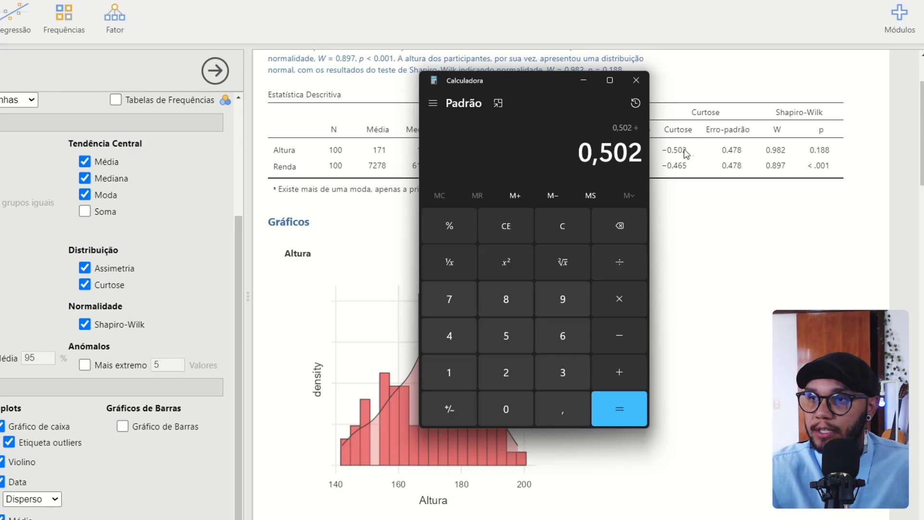
# Step: Divide by Altura's kurtosis standard error, 0,478, highlight the result's leading digits and uncover the descriptives table
pyautogui.click(509, 412)
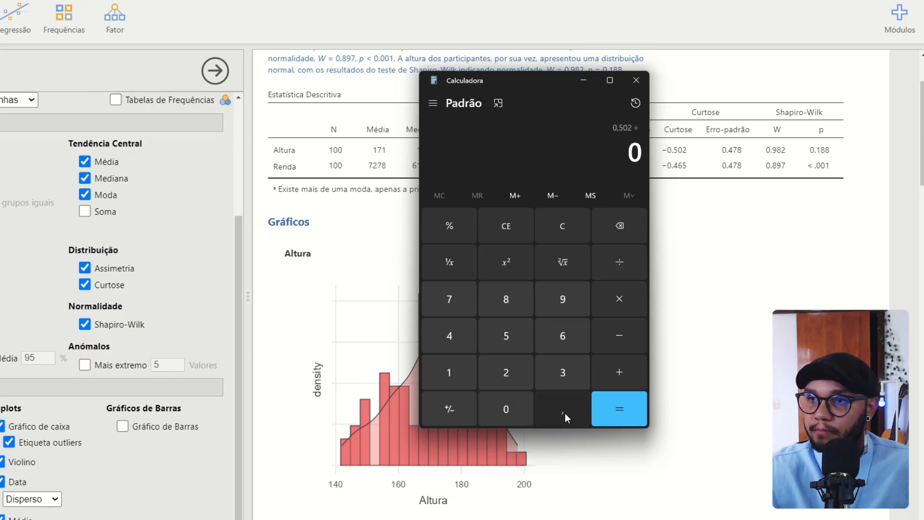
pyautogui.click(565, 413)
pyautogui.click(450, 320)
pyautogui.click(449, 298)
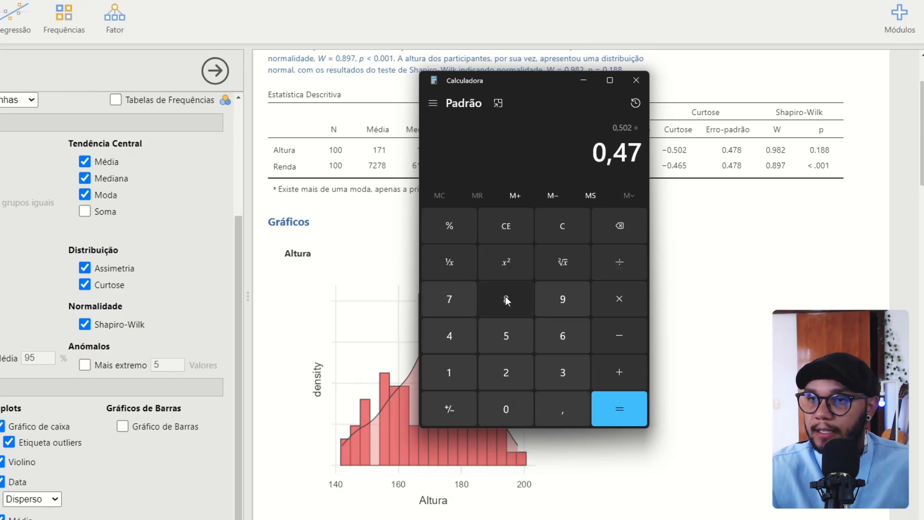
pyautogui.click(506, 297)
pyautogui.click(618, 414)
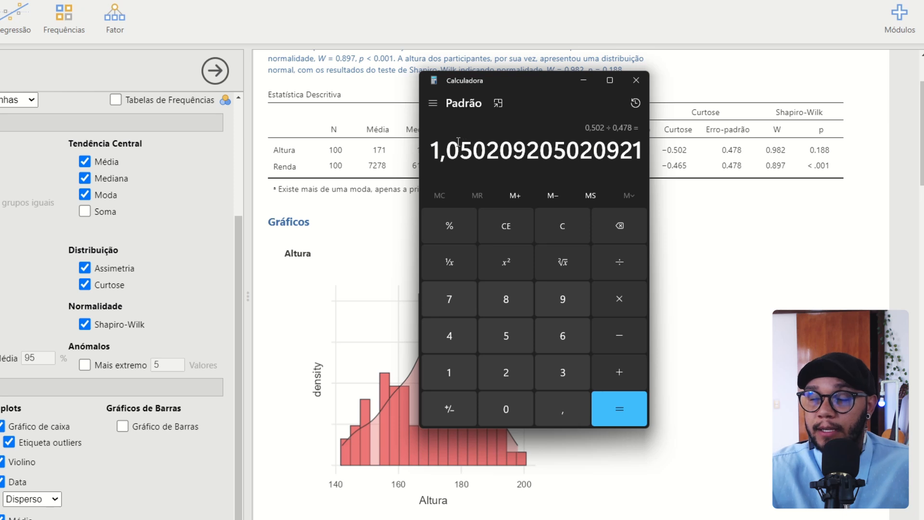
pyautogui.moveTo(431, 150); pyautogui.dragTo(471, 154)
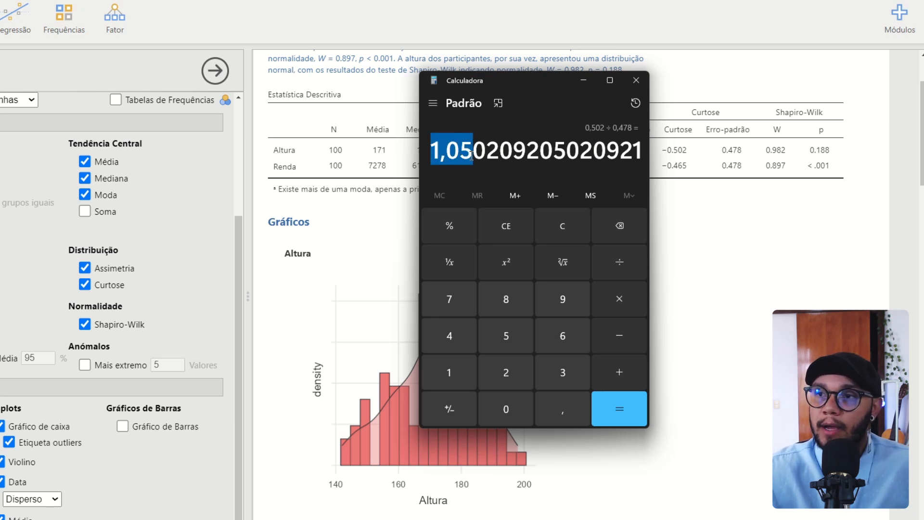
pyautogui.moveTo(515, 81); pyautogui.dragTo(108, 81)
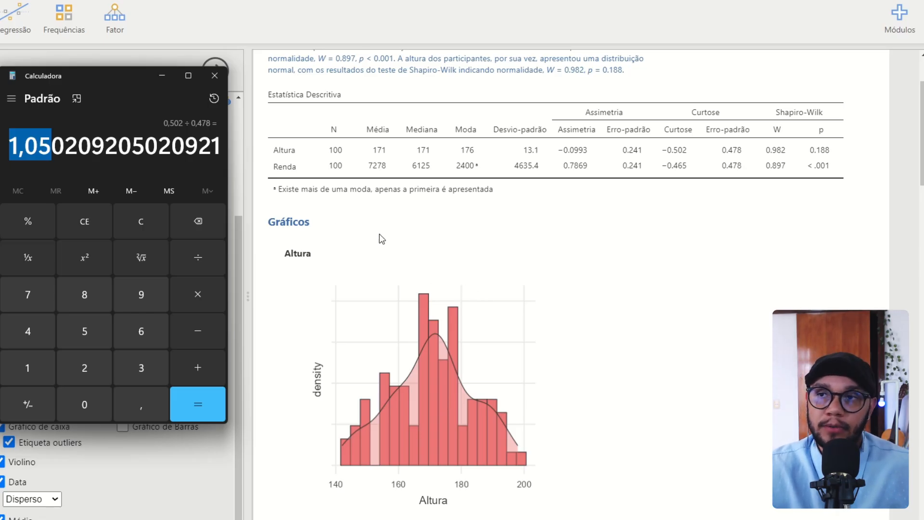
# Step: Return to the jamovi results and compare the skewness and kurtosis figures with the distribution plots of Altura and Renda
pyautogui.scroll(3, 506, 212)
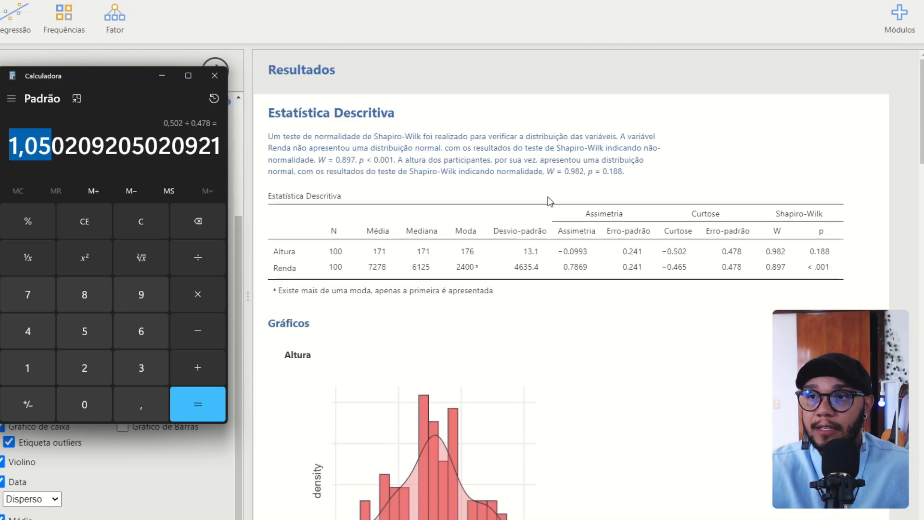
pyautogui.click(549, 200)
pyautogui.scroll(-3, 535, 243)
pyautogui.scroll(5, 532, 250)
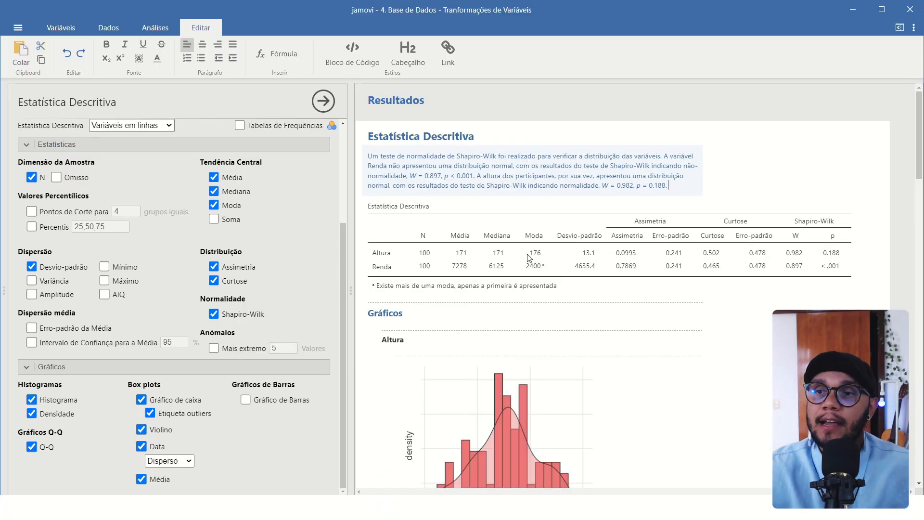
pyautogui.scroll(-1, 489, 261)
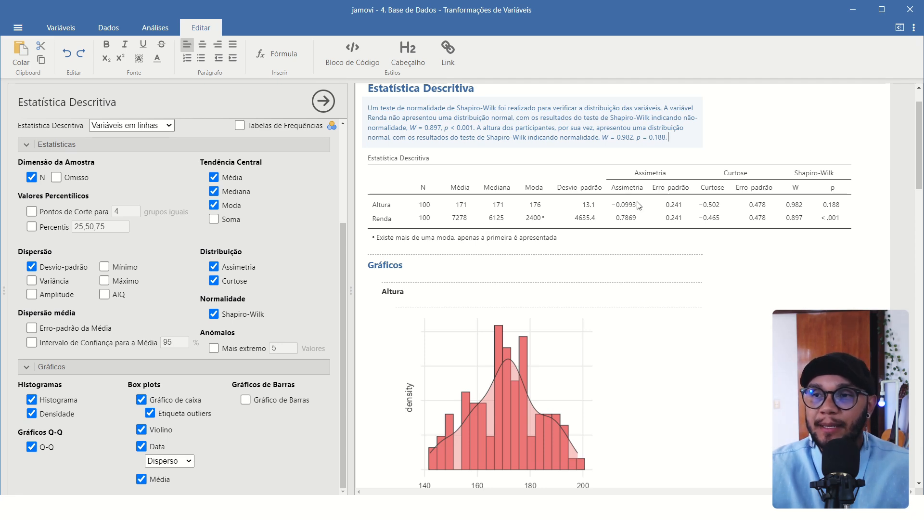
pyautogui.scroll(-4, 575, 286)
pyautogui.scroll(3, 533, 300)
pyautogui.scroll(-2, 534, 300)
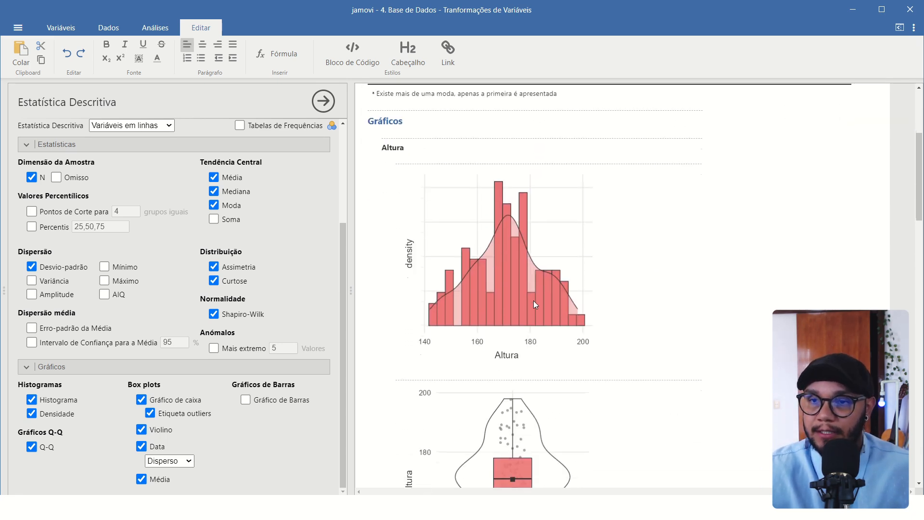
pyautogui.scroll(-3, 602, 283)
pyautogui.scroll(-10, 495, 268)
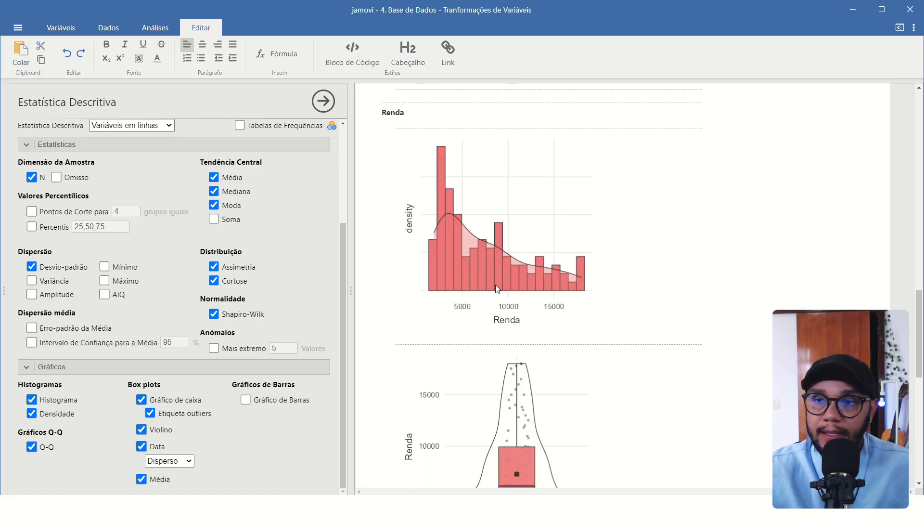
pyautogui.scroll(10, 497, 288)
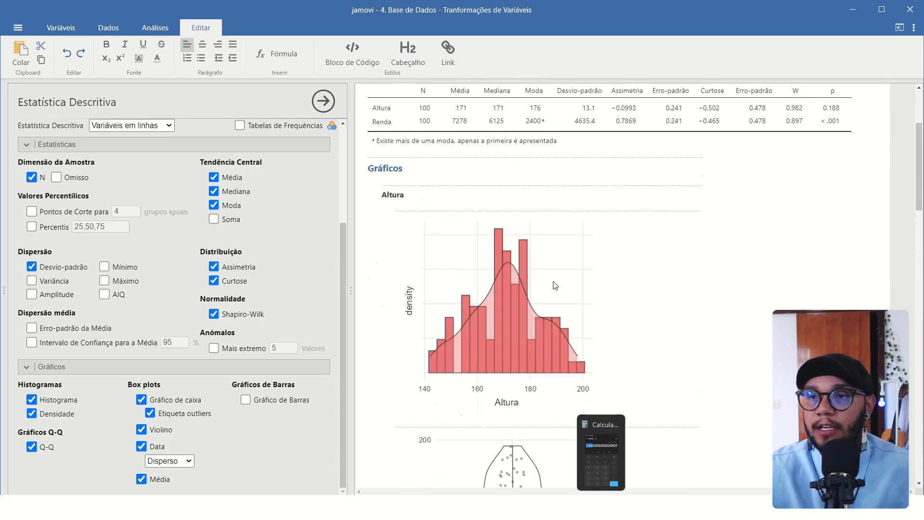
pyautogui.scroll(3, 556, 286)
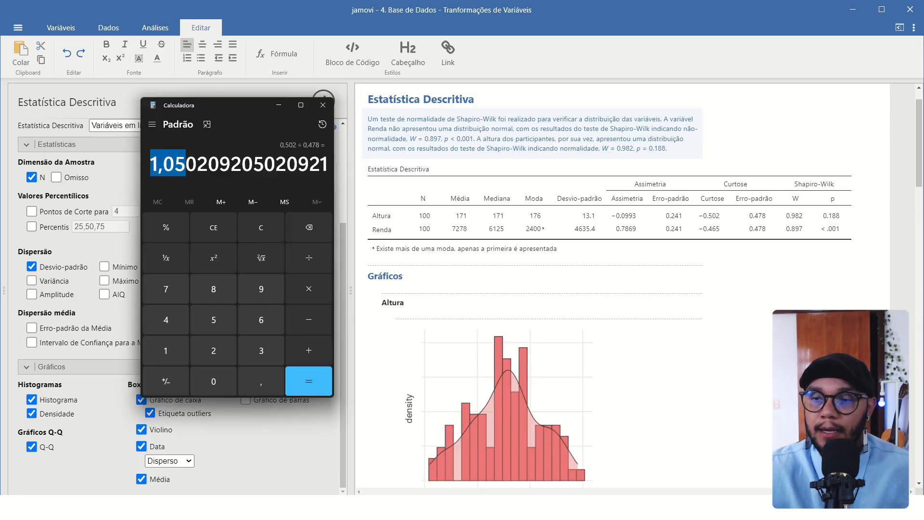
# Step: Check the calculator's kurtosis ratio again, return to jamovi and review the Shapiro-Wilk text, descriptives table and plots for both variables
pyautogui.click(247, 165)
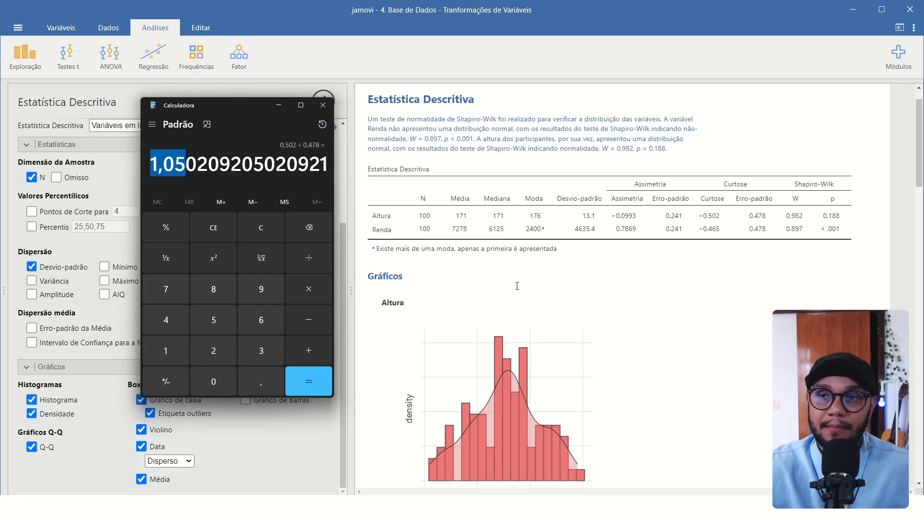
pyautogui.scroll(-3, 536, 248)
pyautogui.click(802, 159)
pyautogui.scroll(3, 802, 158)
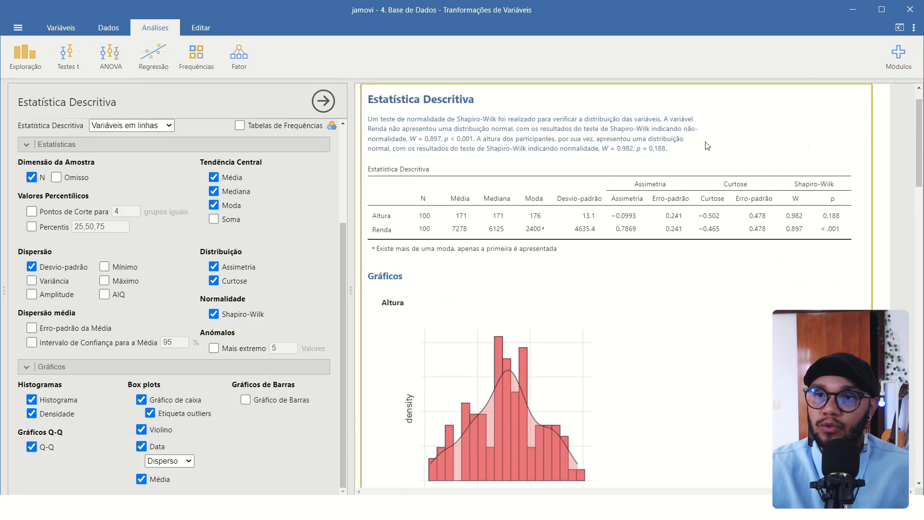
pyautogui.scroll(-4, 763, 243)
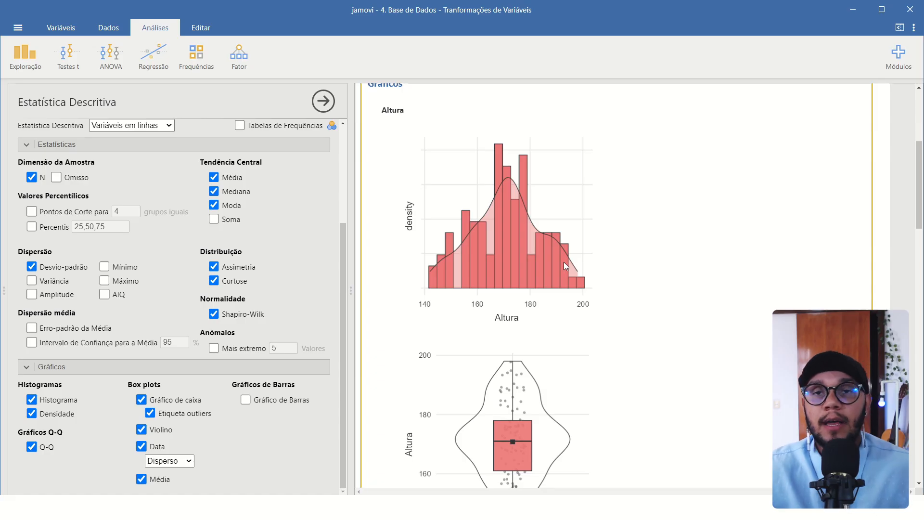
pyautogui.scroll(5, 451, 181)
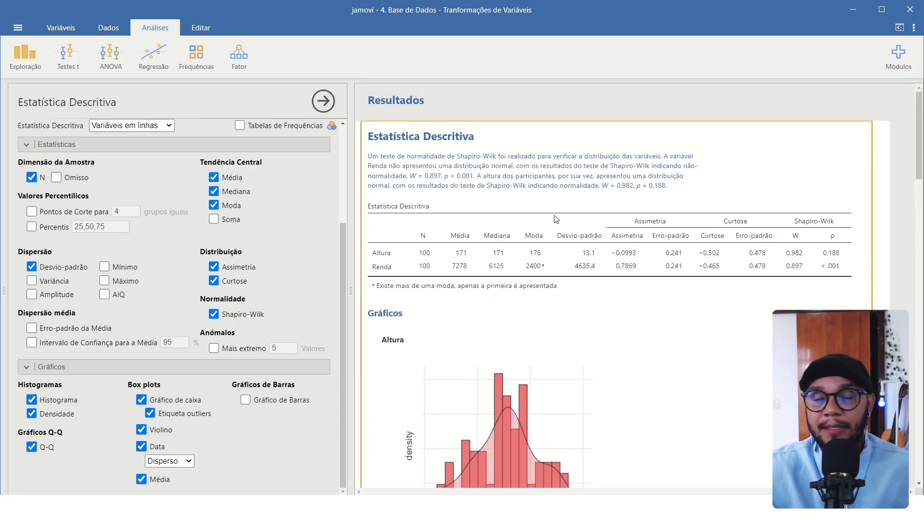
pyautogui.scroll(-12, 557, 220)
pyautogui.scroll(-18, 557, 220)
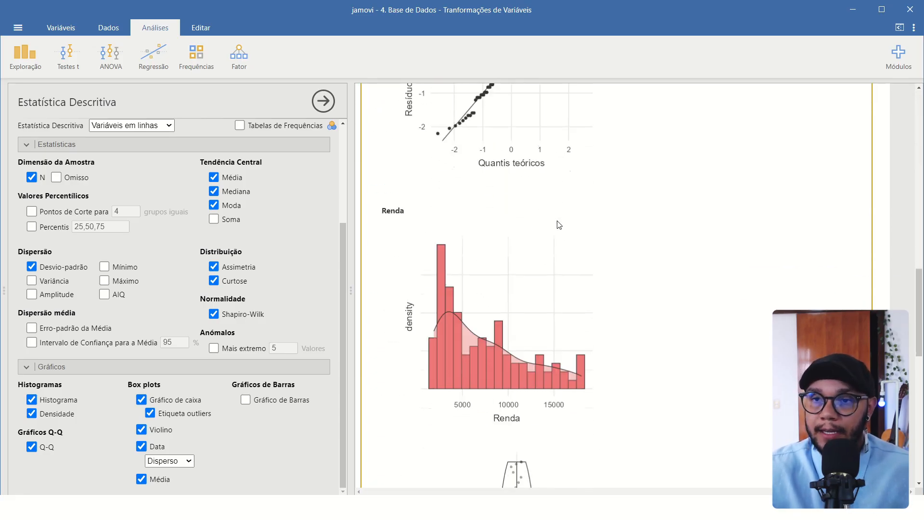
pyautogui.scroll(12, 571, 262)
pyautogui.scroll(10, 571, 262)
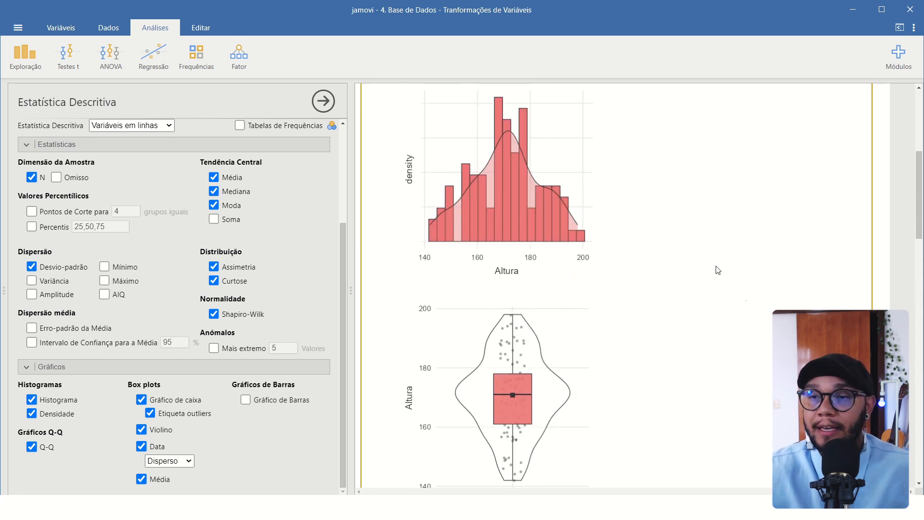
pyautogui.scroll(6, 563, 177)
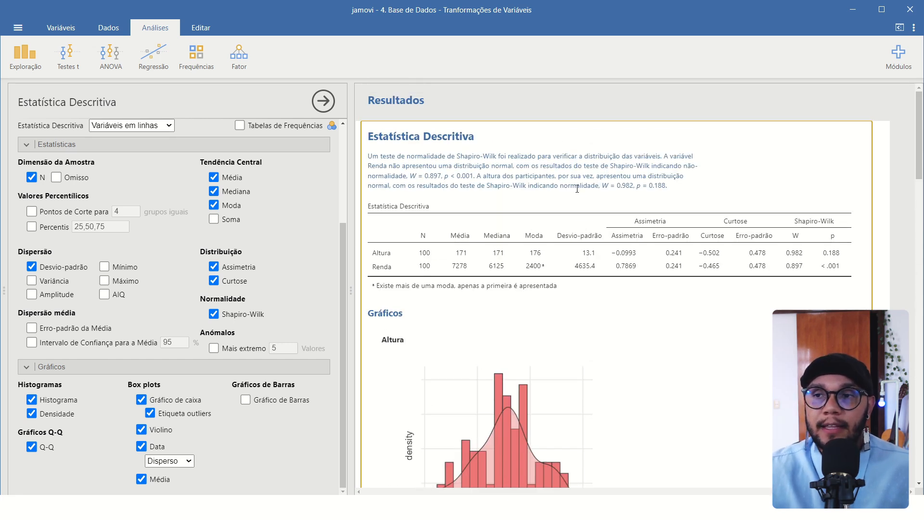